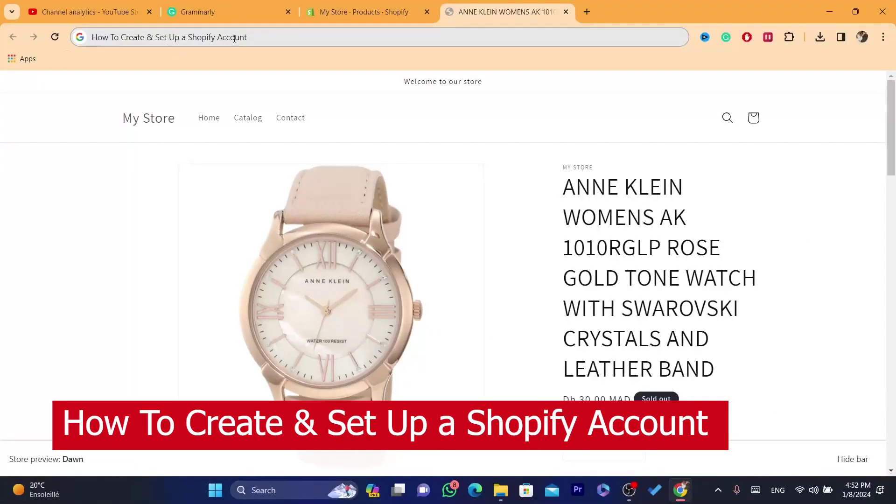
- From the Anne Klein watch product page, open a new Chrome window to reach the profile picker
{"action": "left_click", "coordinate": [730, 58]}
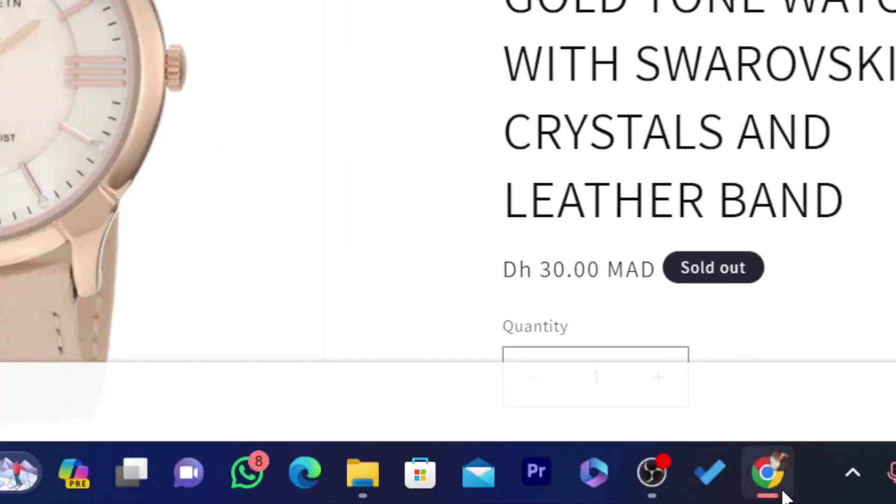
{"action": "right_click", "coordinate": [783, 494]}
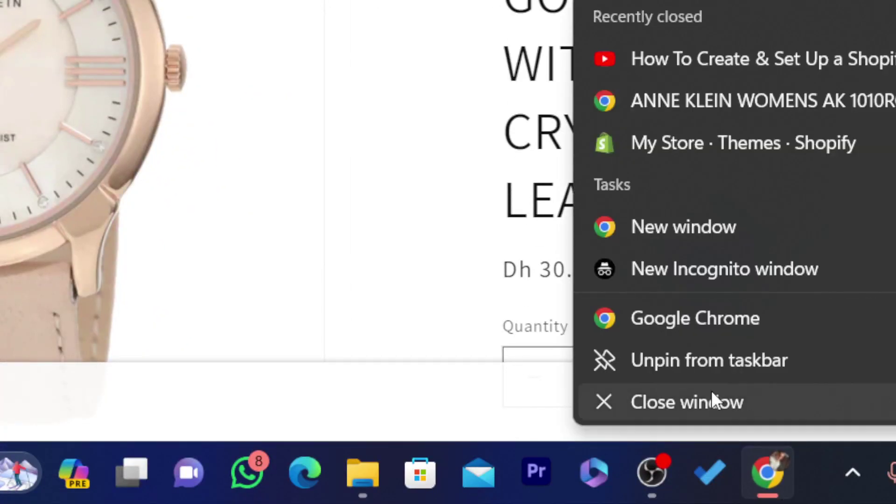
{"action": "left_click", "coordinate": [673, 317]}
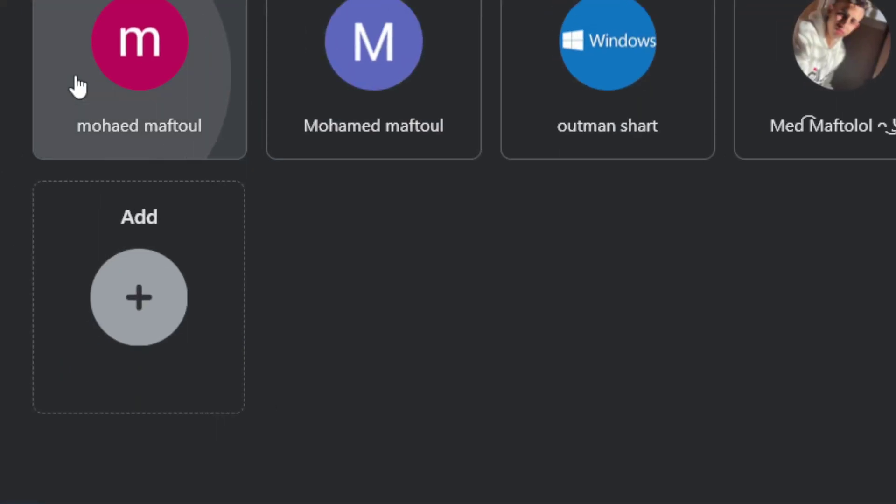
- Pick the first Chrome profile and search shopify.com to load the Shopify homepage
{"action": "left_click", "coordinate": [5, 35]}
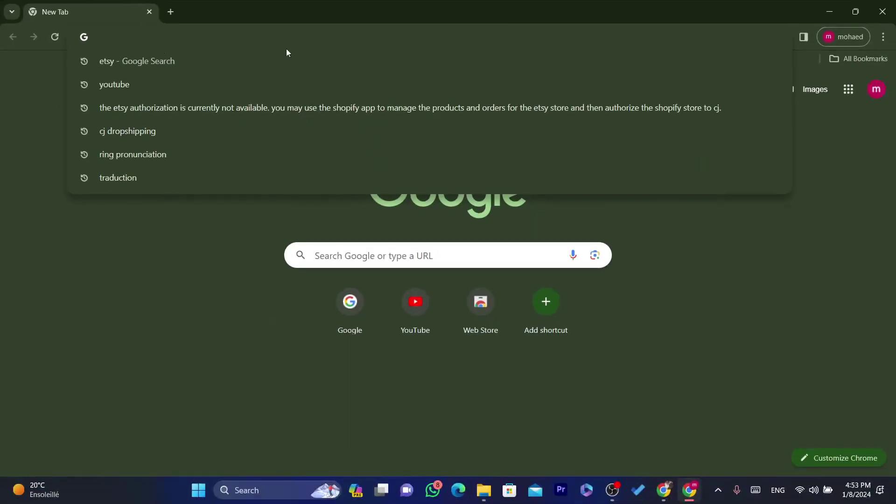
{"action": "left_click", "coordinate": [4, 298]}
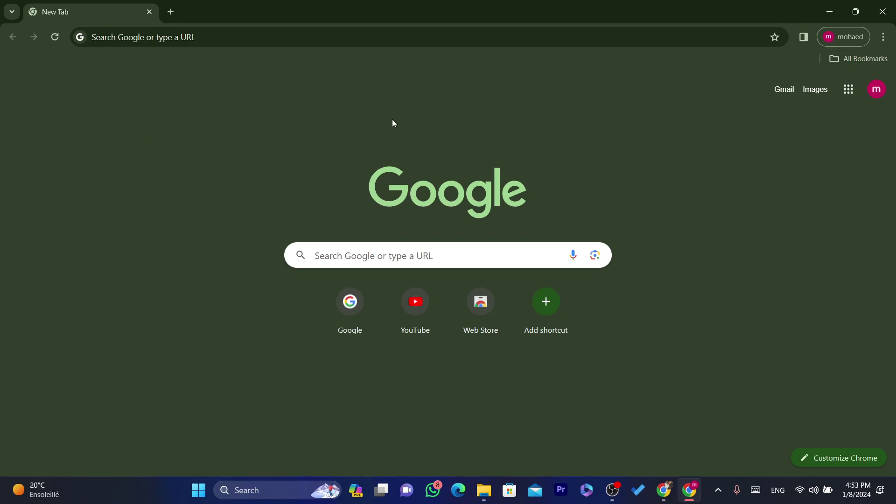
{"action": "left_click", "coordinate": [266, 30]}
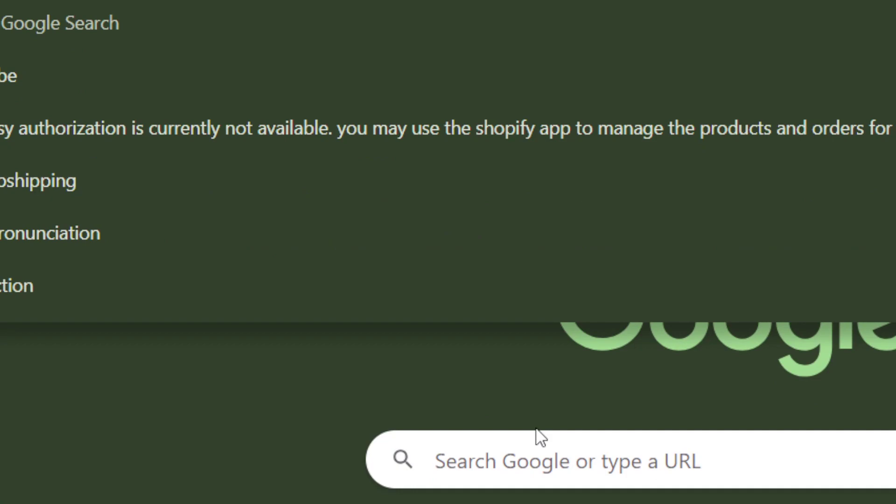
{"action": "left_click", "coordinate": [536, 436]}
{"action": "type", "text": "sh"}
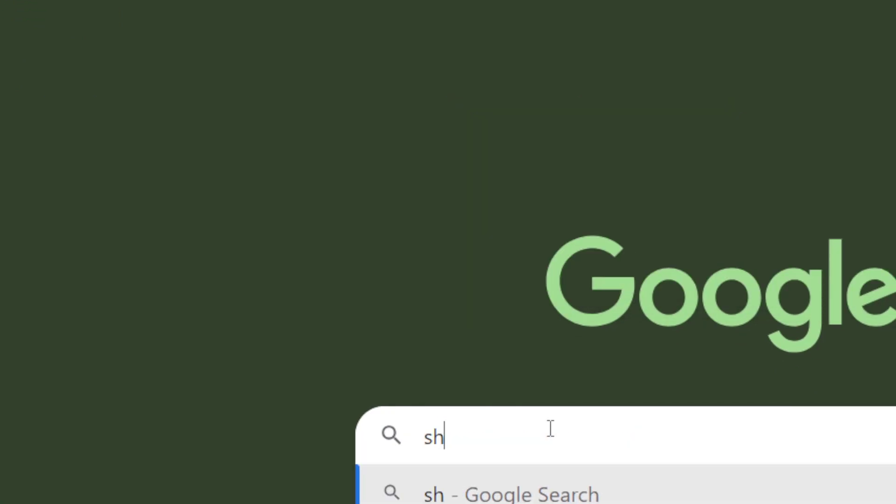
{"action": "type", "text": "opify.com"}
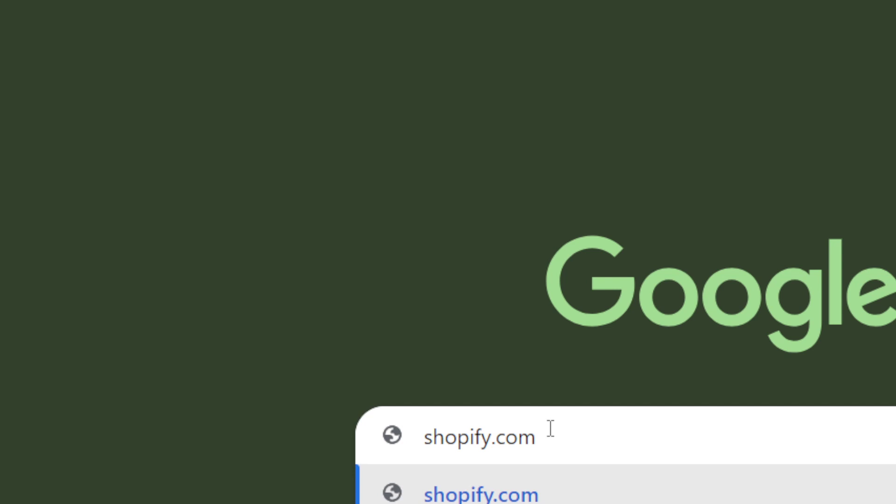
{"action": "key", "text": "Return"}
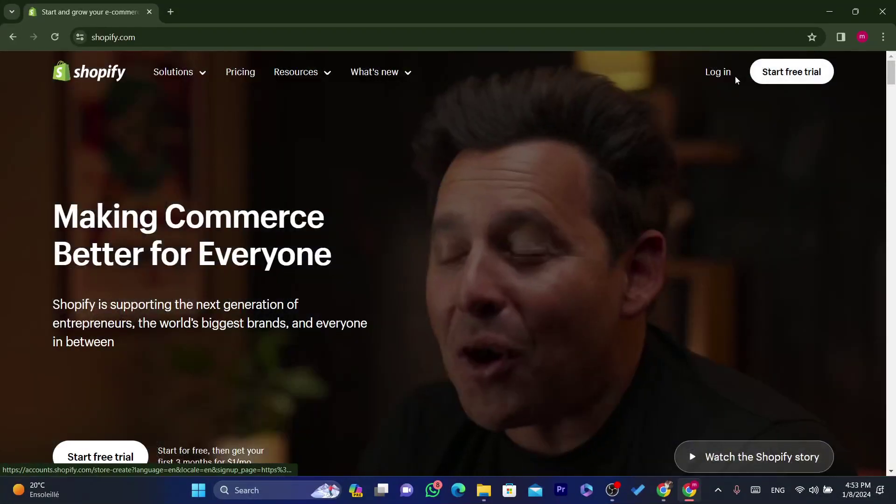
- Start the Shopify free trial and answer "I'm just starting" to the first setup question
{"action": "left_click", "coordinate": [760, 72]}
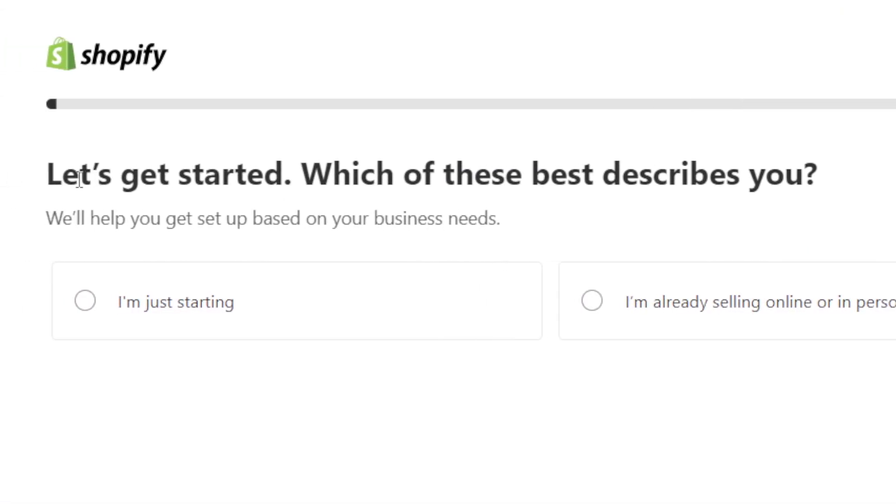
{"action": "left_click_drag", "start_coordinate": [12, 173], "coordinate": [532, 179]}
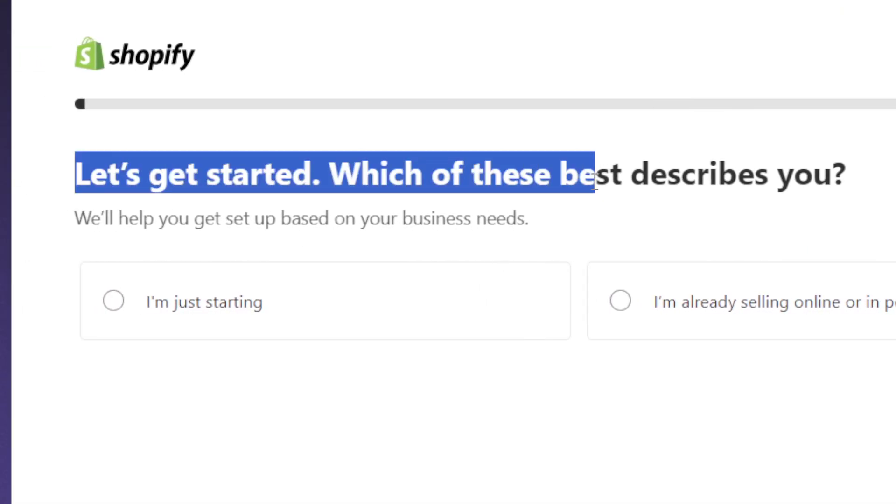
{"action": "left_click_drag", "start_coordinate": [595, 182], "coordinate": [667, 182]}
{"action": "left_click", "coordinate": [817, 210]}
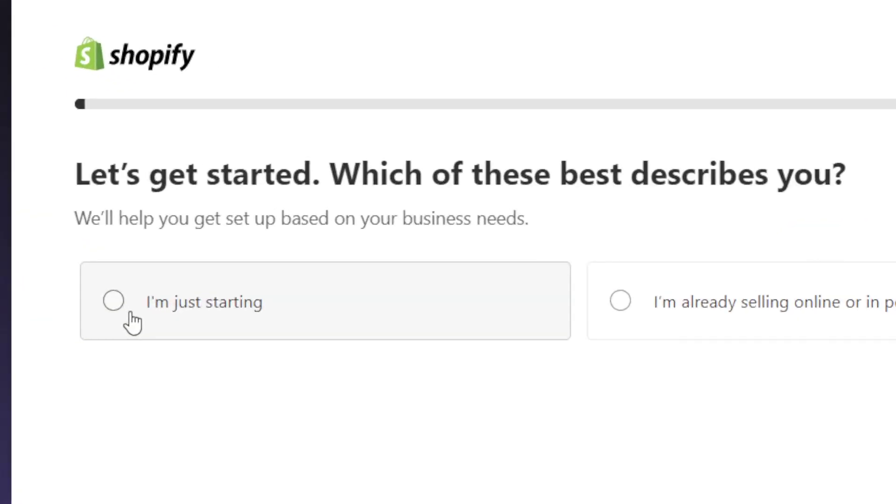
{"action": "left_click", "coordinate": [114, 302]}
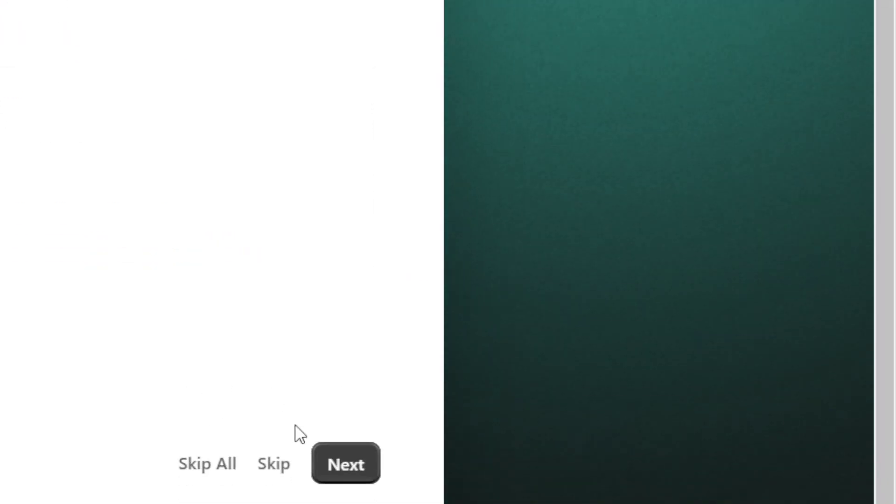
{"action": "left_click", "coordinate": [360, 466]}
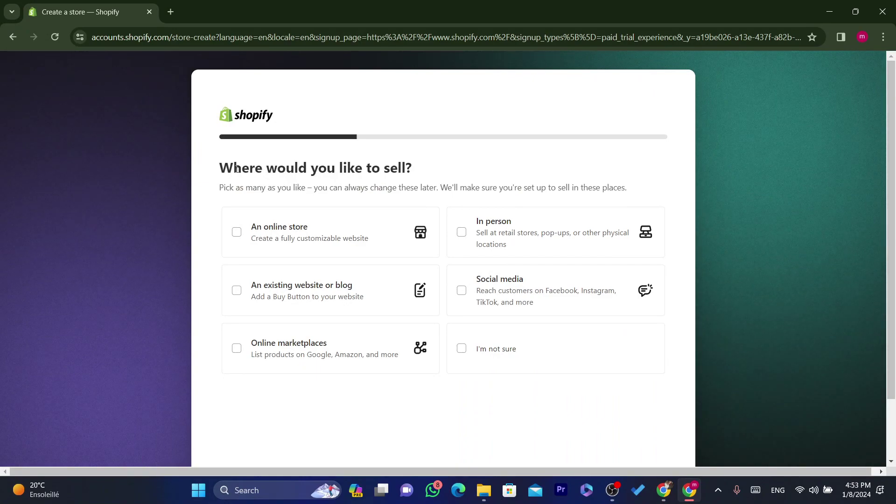
- Select Social media and An online store as the places to sell, then continue
{"action": "left_click_drag", "start_coordinate": [229, 168], "coordinate": [442, 175]}
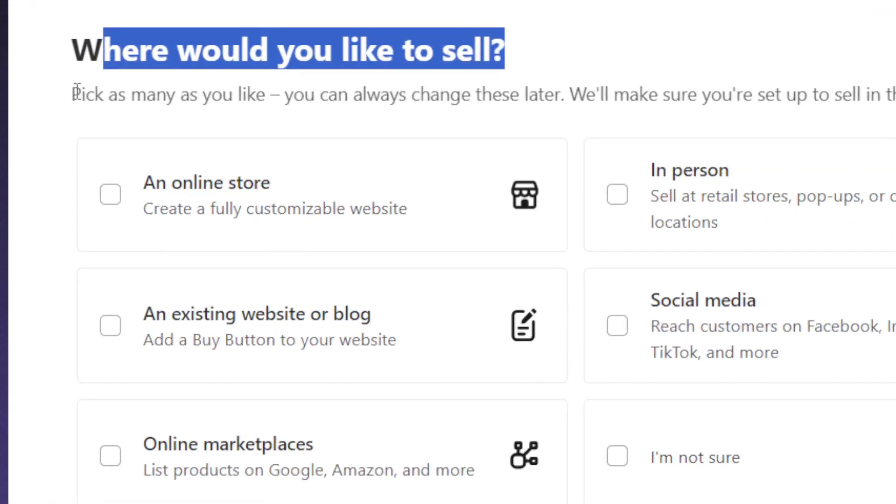
{"action": "left_click_drag", "start_coordinate": [220, 188], "coordinate": [314, 190]}
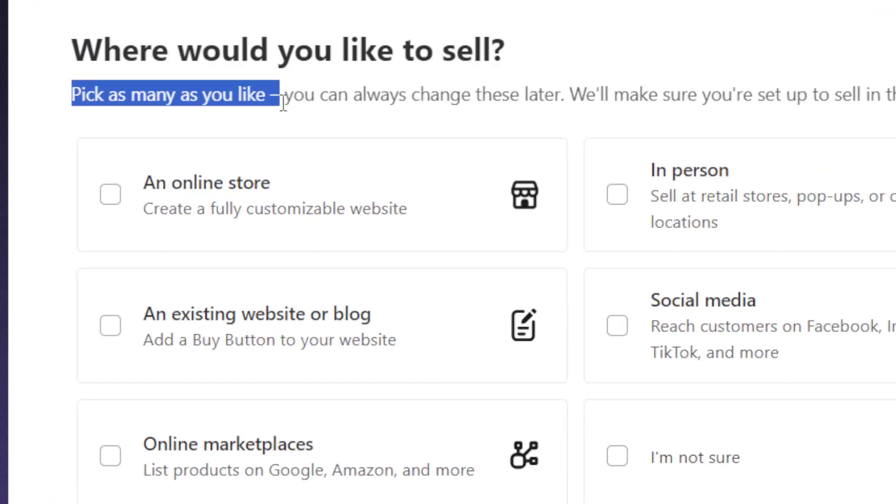
{"action": "left_click", "coordinate": [632, 329]}
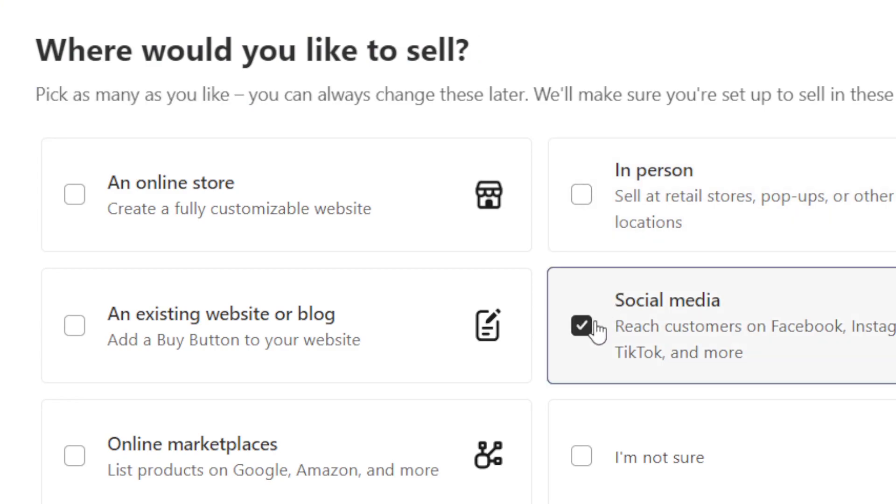
{"action": "left_click", "coordinate": [75, 197]}
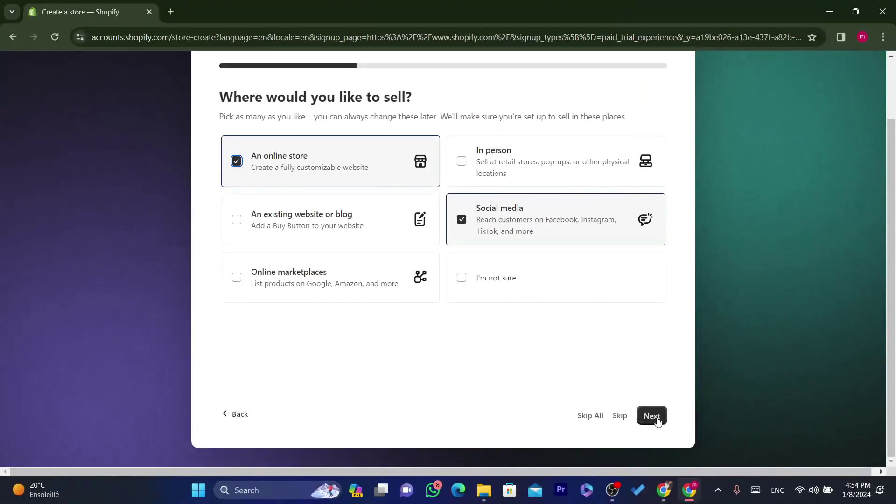
{"action": "left_click", "coordinate": [653, 416]}
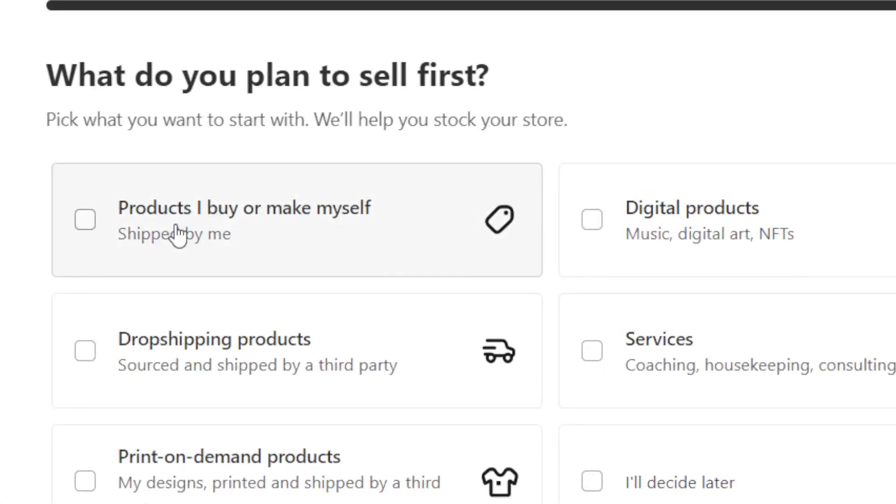
- Choose Products I buy or make myself, Dropshipping and Print-on-demand products, then continue
{"action": "left_click", "coordinate": [260, 237]}
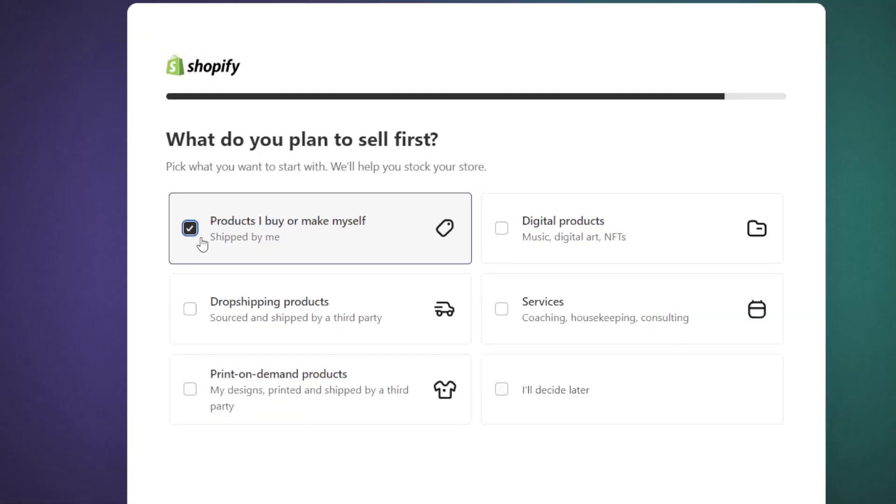
{"action": "left_click", "coordinate": [88, 225]}
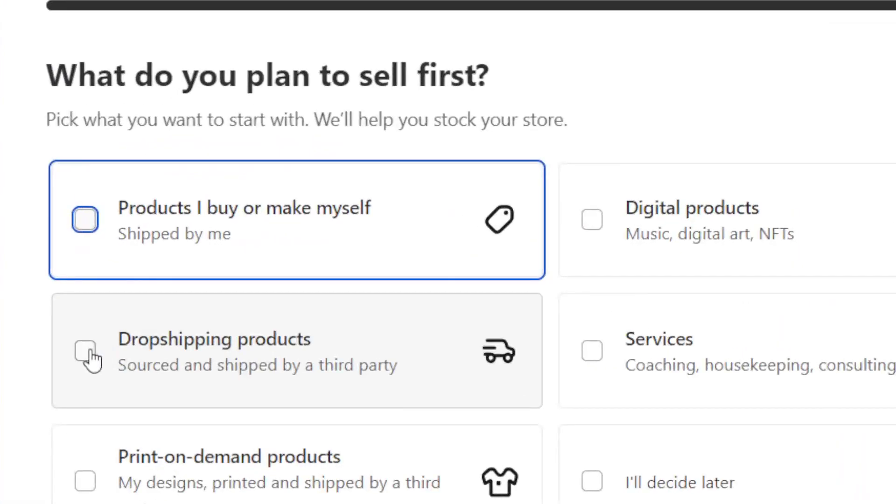
{"action": "left_click", "coordinate": [90, 357]}
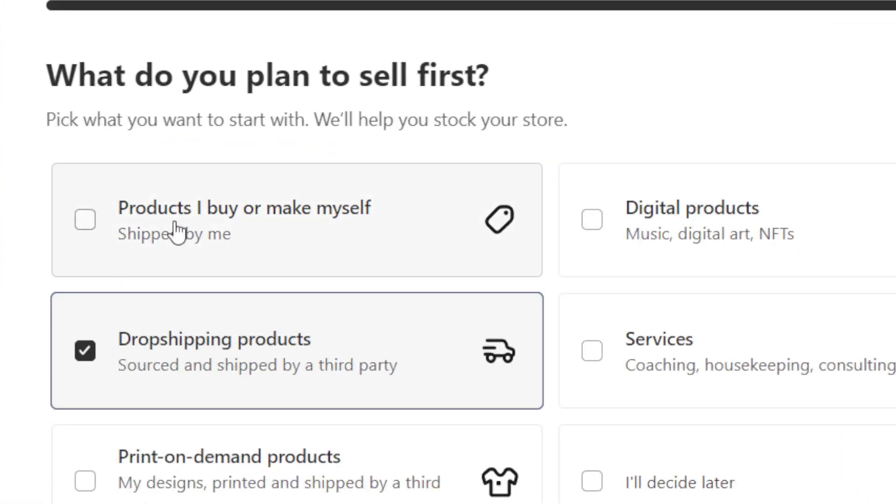
{"action": "left_click", "coordinate": [155, 211]}
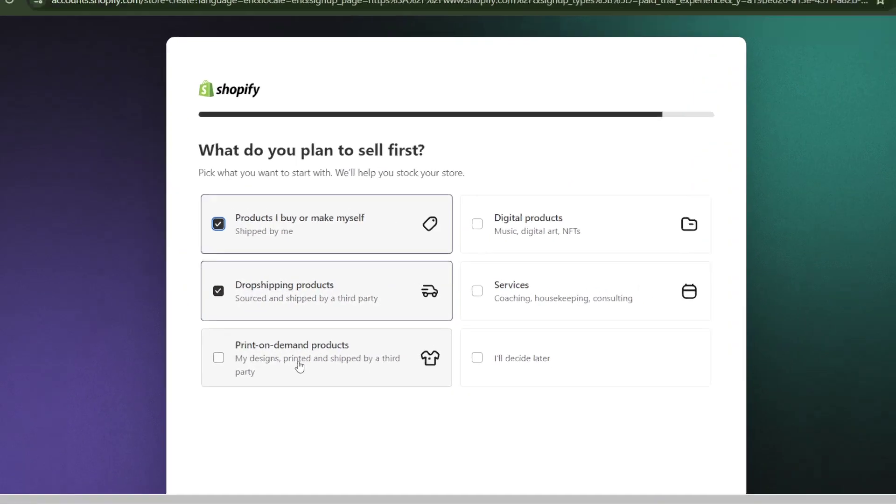
{"action": "left_click", "coordinate": [318, 355]}
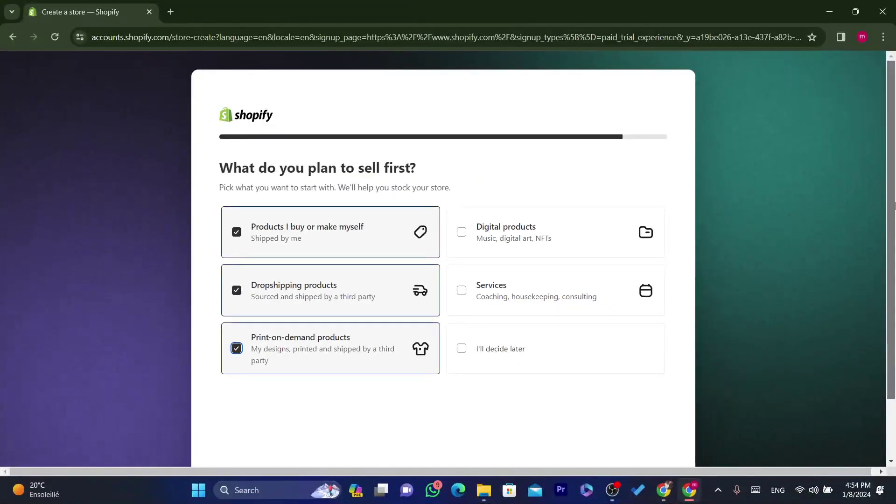
{"action": "scroll", "coordinate": [894, 327], "scroll_direction": "down", "scroll_amount": 2}
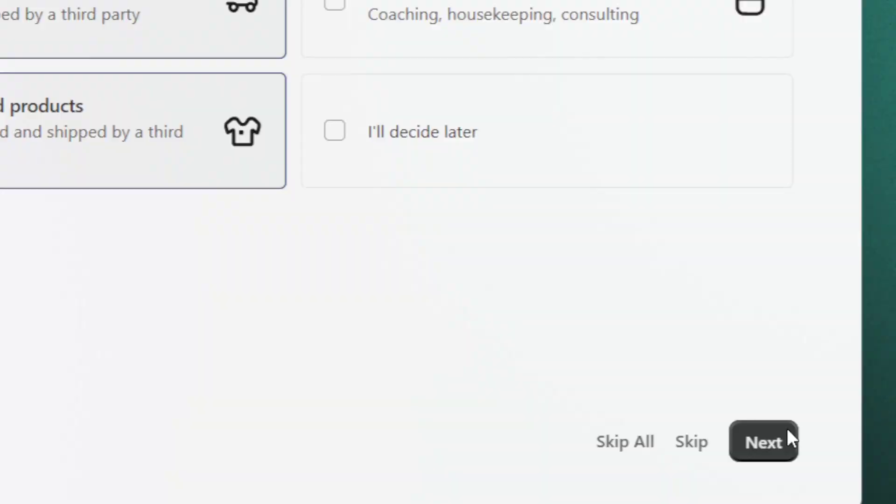
{"action": "left_click", "coordinate": [789, 441]}
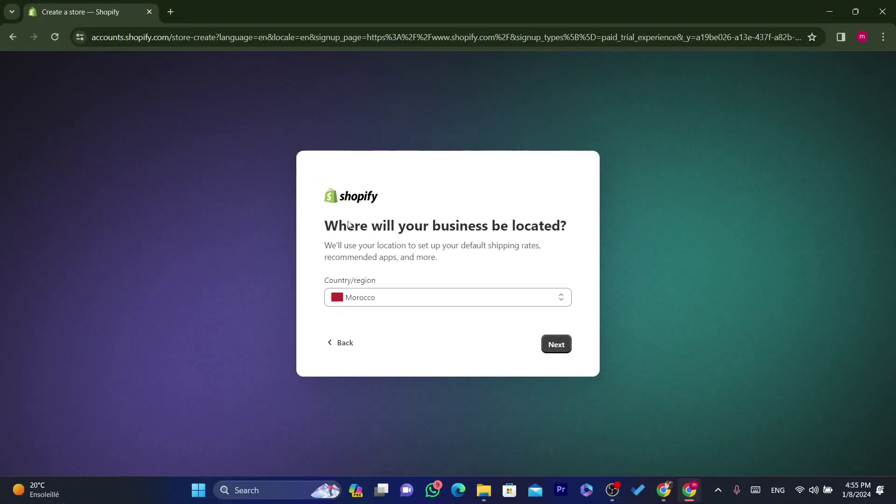
- Keep Morocco as the business country/region and proceed to the Create a Shopify account page
{"action": "left_click_drag", "start_coordinate": [348, 225], "coordinate": [552, 242]}
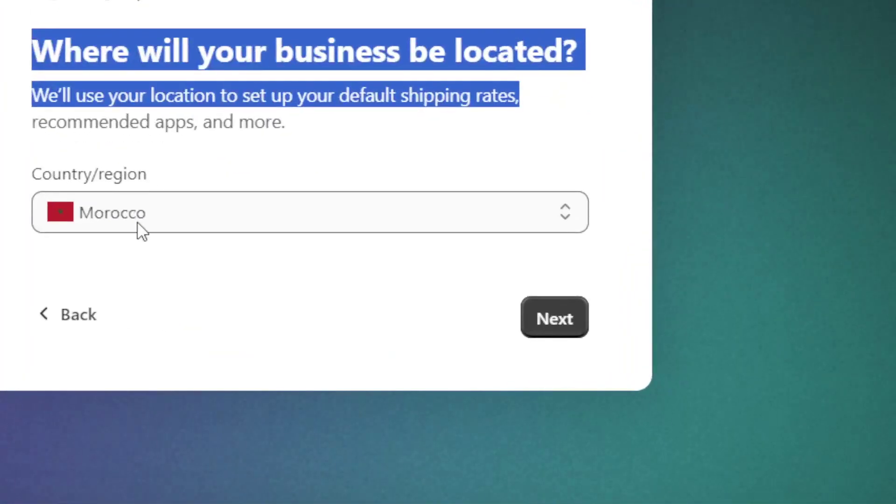
{"action": "left_click", "coordinate": [139, 228]}
{"action": "left_click", "coordinate": [139, 228]}
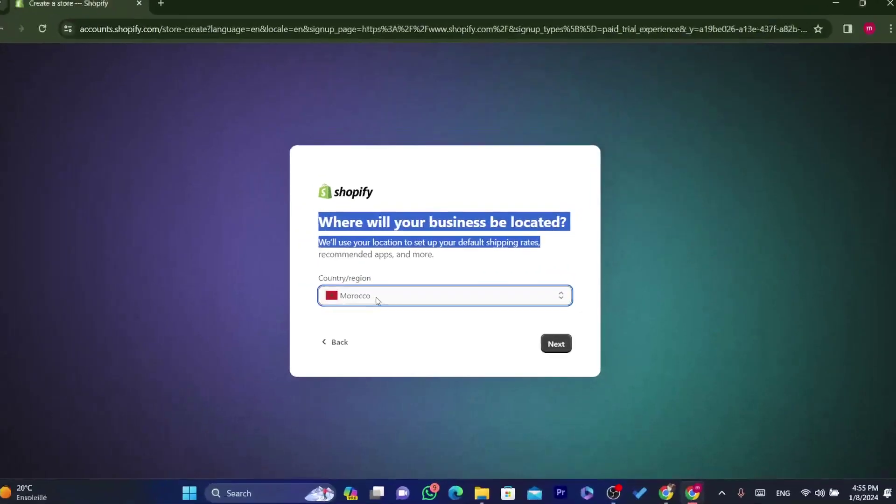
{"action": "left_click", "coordinate": [378, 300]}
{"action": "left_click", "coordinate": [378, 300]}
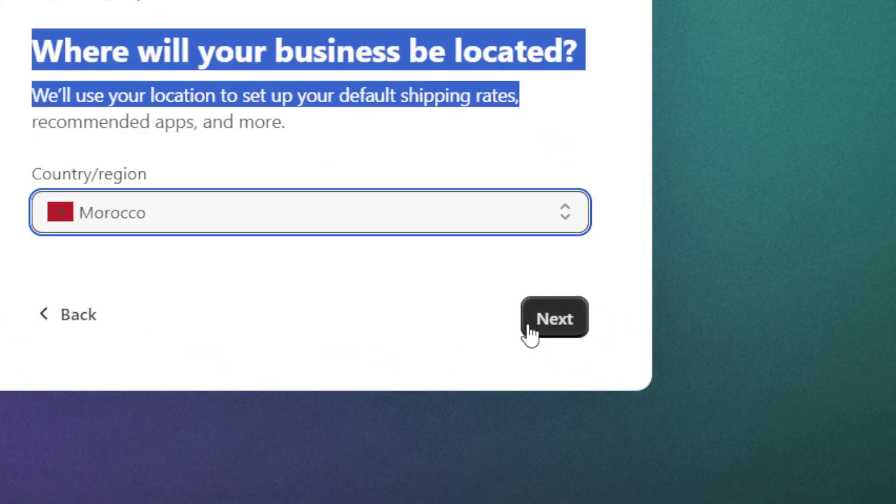
{"action": "left_click", "coordinate": [558, 319]}
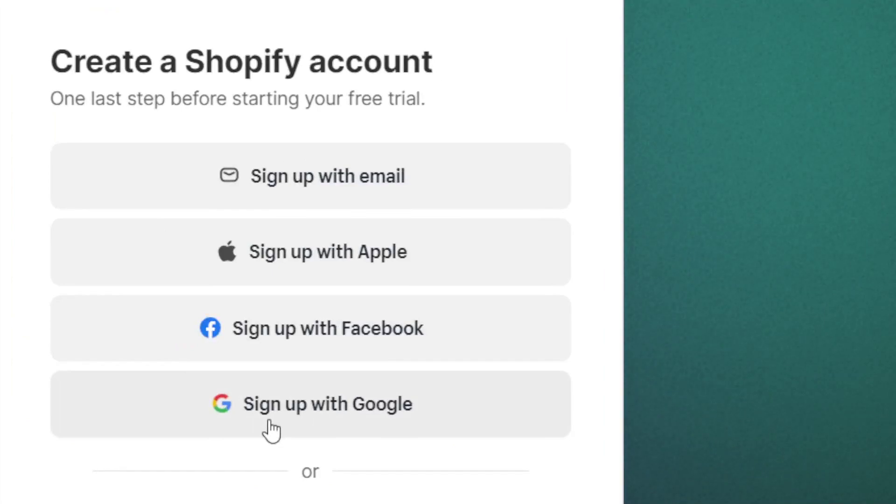
- Sign up with Google, choosing the Google account and allowing Shopify access to its details
{"action": "left_click", "coordinate": [272, 428]}
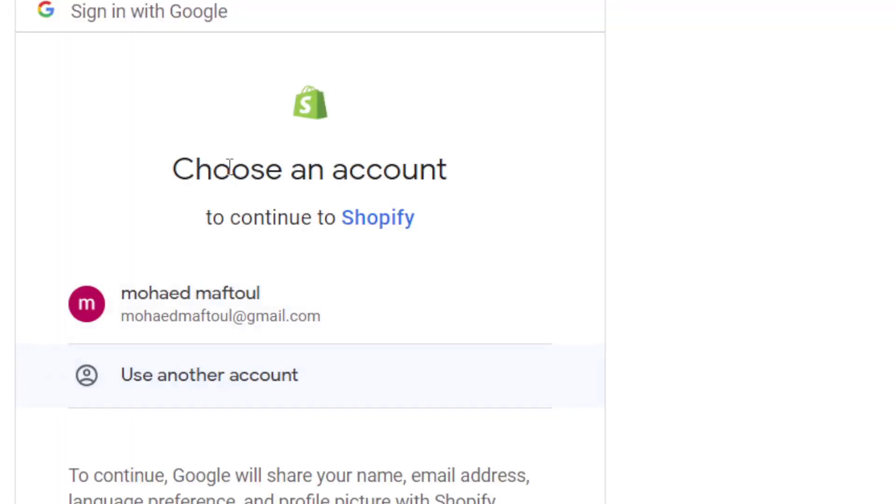
{"action": "left_click", "coordinate": [250, 301]}
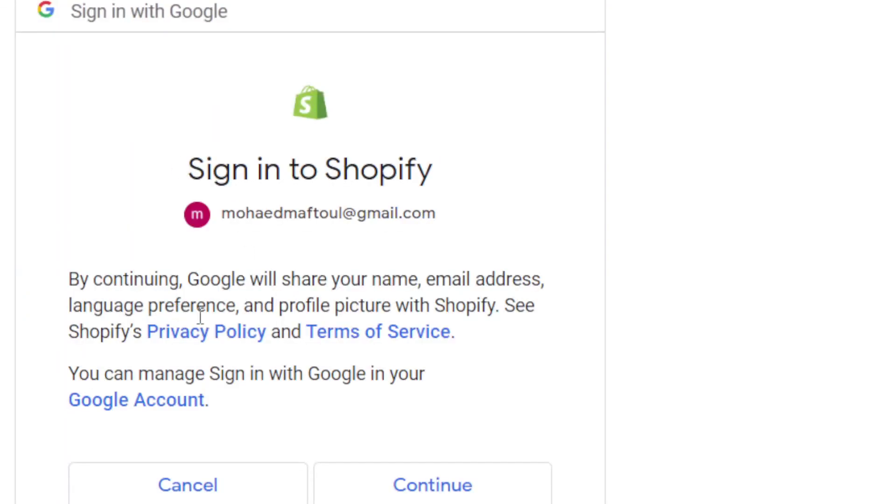
{"action": "left_click", "coordinate": [405, 489]}
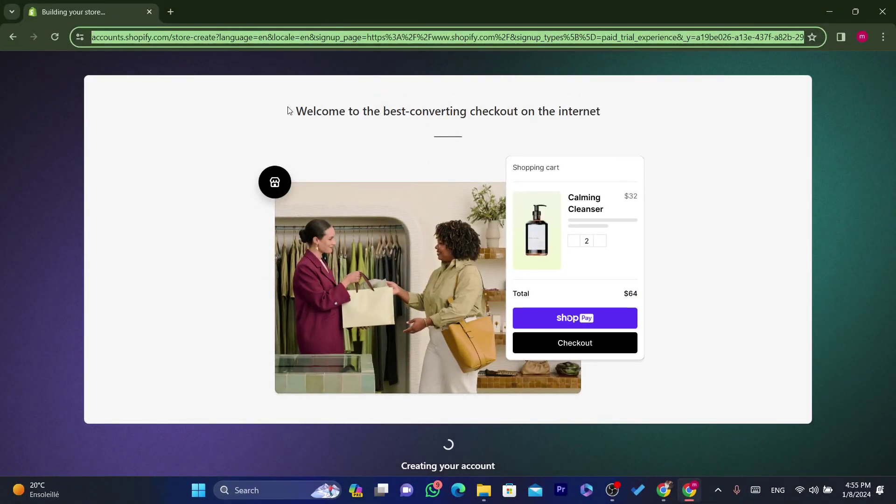
- Wait through the Creating your account screens until the admin Home shows the 0 / 9 setup guide
{"action": "left_click_drag", "start_coordinate": [287, 112], "coordinate": [560, 132]}
{"action": "left_click", "coordinate": [605, 127]}
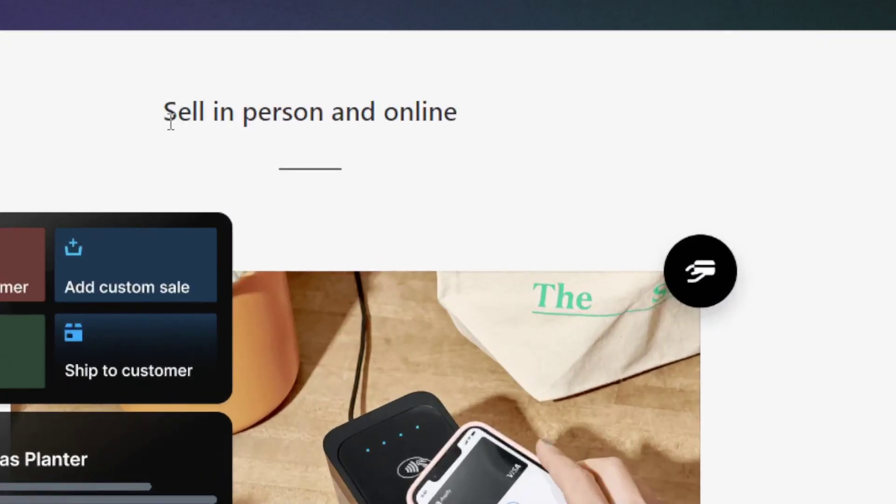
{"action": "left_click_drag", "start_coordinate": [171, 122], "coordinate": [480, 125]}
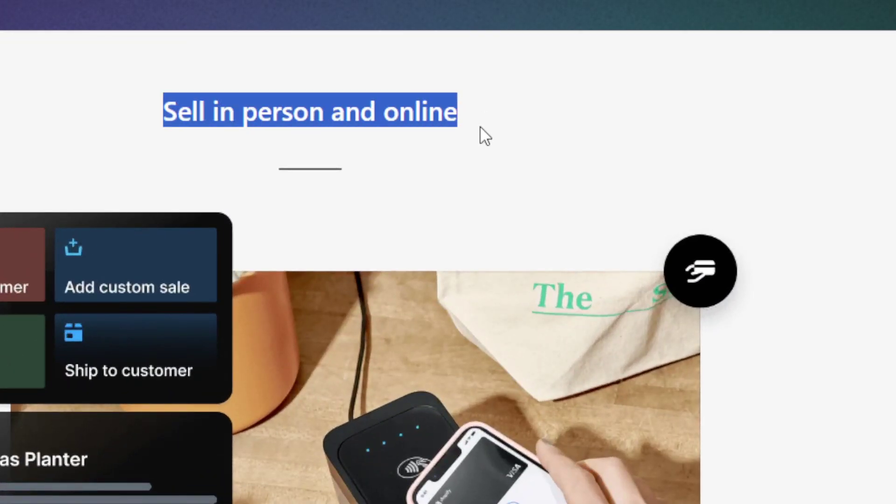
{"action": "left_click", "coordinate": [480, 125]}
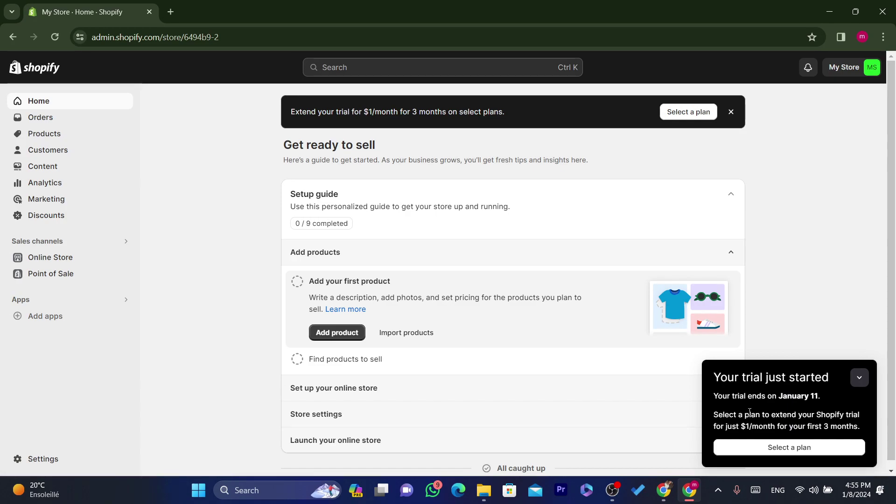
- Review the trial notice's January 11 end date and $1/month offer, then collapse it to a bar
{"action": "left_click_drag", "start_coordinate": [750, 412], "coordinate": [830, 428]}
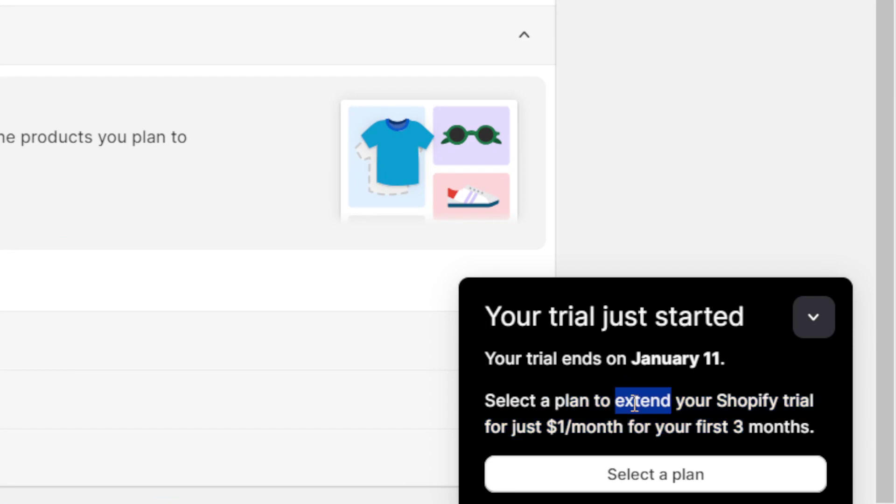
{"action": "triple_click", "coordinate": [636, 406]}
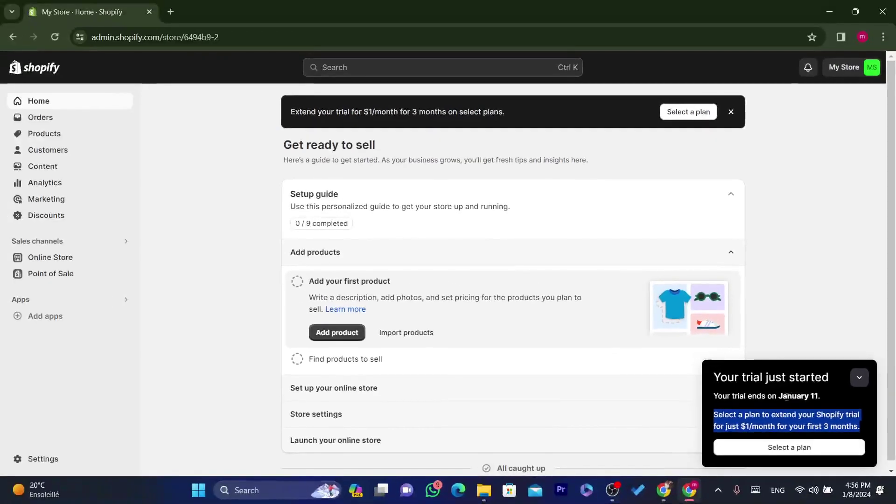
{"action": "left_click_drag", "start_coordinate": [756, 397], "coordinate": [726, 394]}
{"action": "left_click", "coordinate": [743, 396]}
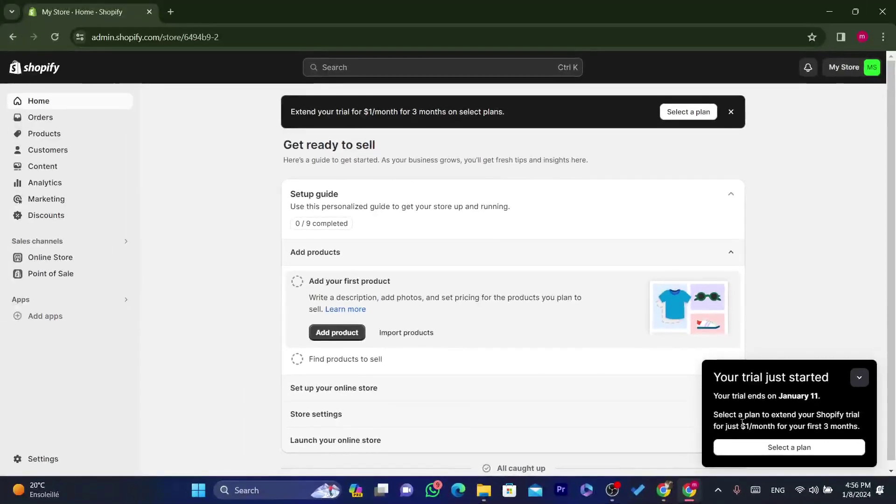
{"action": "double_click", "coordinate": [743, 427]}
{"action": "left_click_drag", "start_coordinate": [744, 427], "coordinate": [847, 428]}
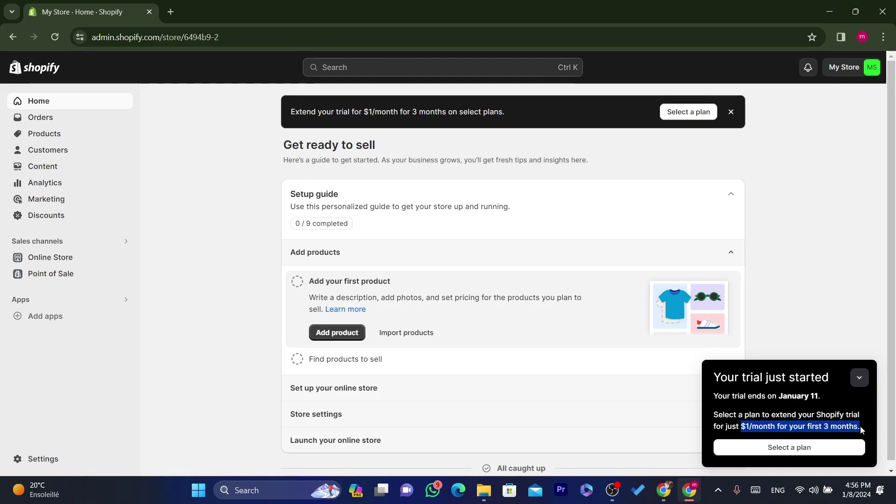
{"action": "left_click", "coordinate": [827, 314]}
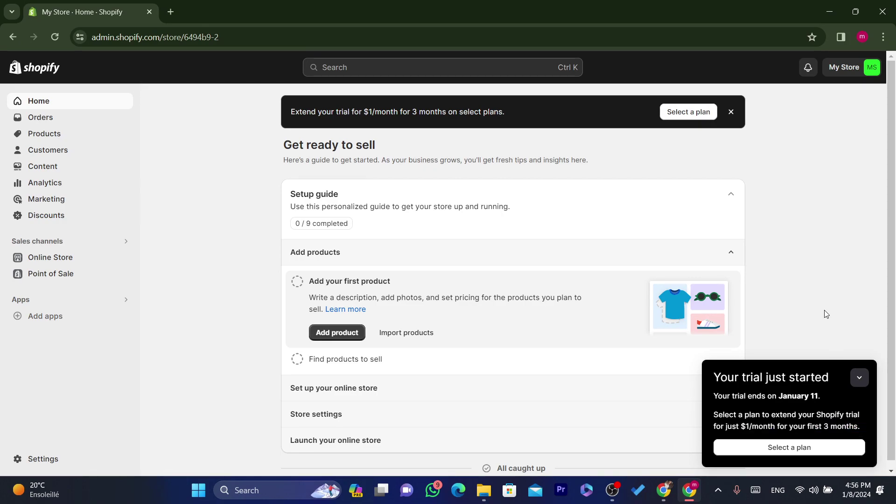
{"action": "left_click", "coordinate": [860, 378]}
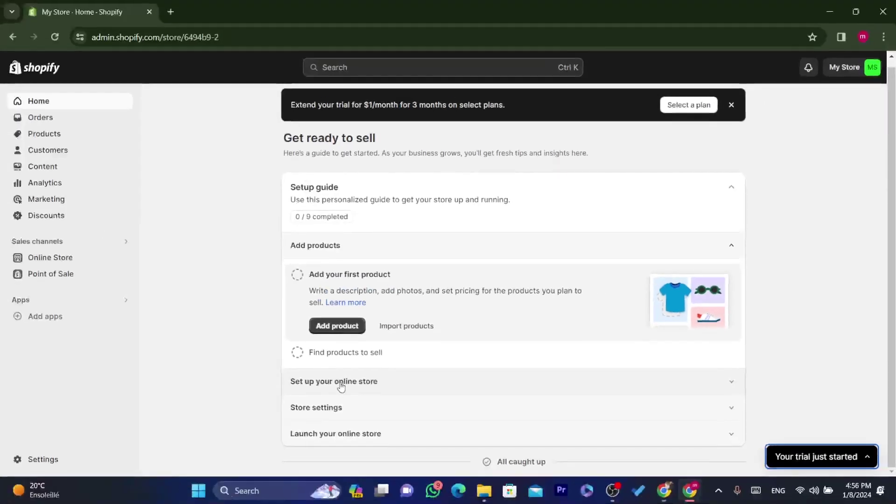
- Expand Set up your online store, review the myshopify.com domain note, then expand Store settings
{"action": "left_click", "coordinate": [76, 435]}
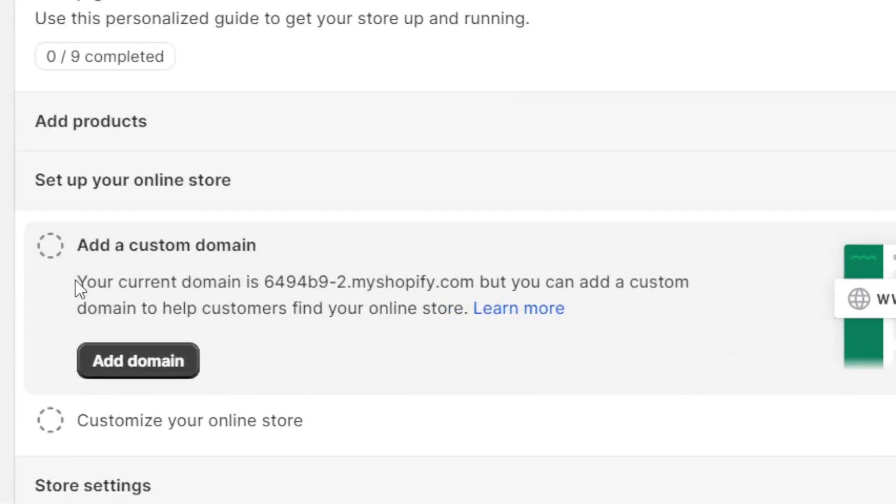
{"action": "left_click_drag", "start_coordinate": [76, 282], "coordinate": [397, 293]}
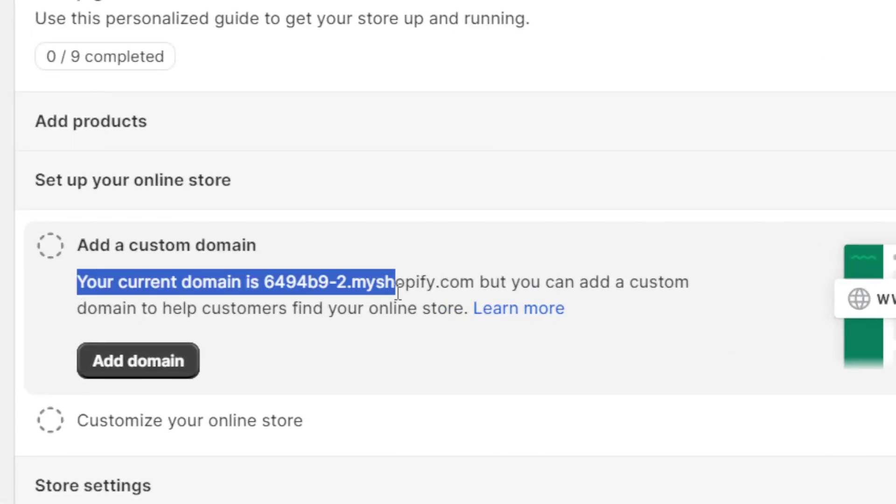
{"action": "left_click", "coordinate": [459, 293]}
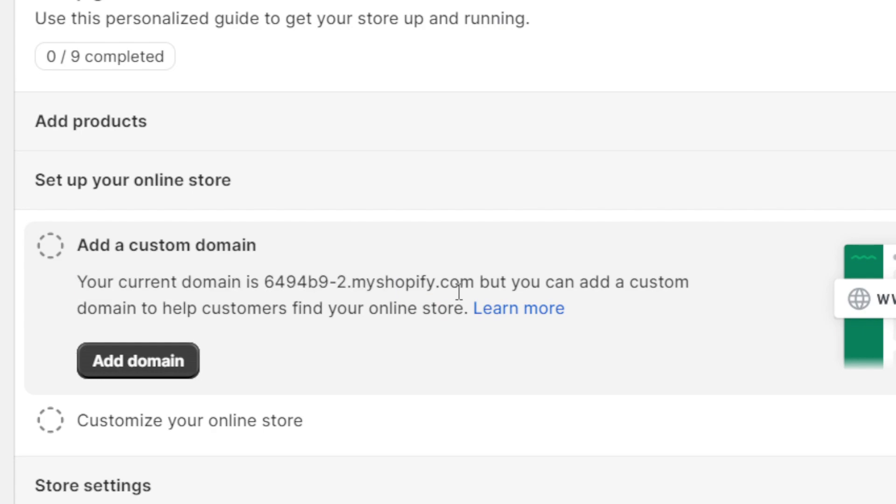
{"action": "triple_click", "coordinate": [329, 285]}
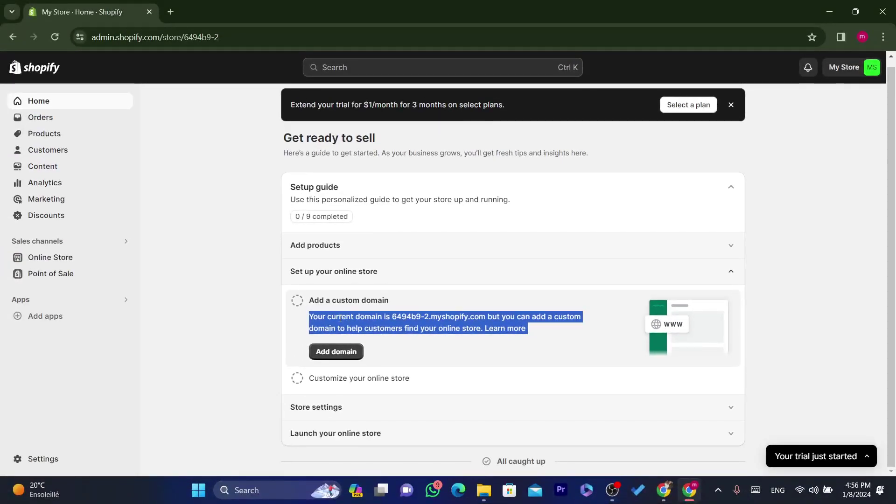
{"action": "left_click_drag", "start_coordinate": [327, 317], "coordinate": [437, 329]}
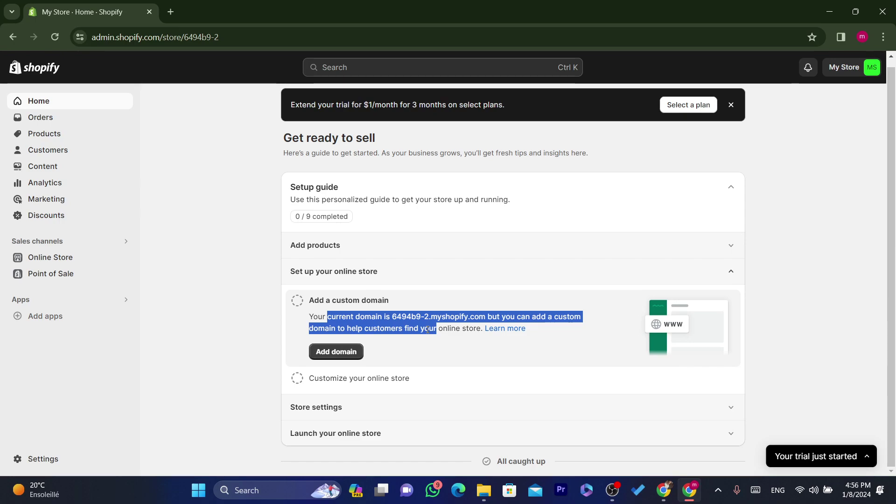
{"action": "left_click", "coordinate": [488, 314]}
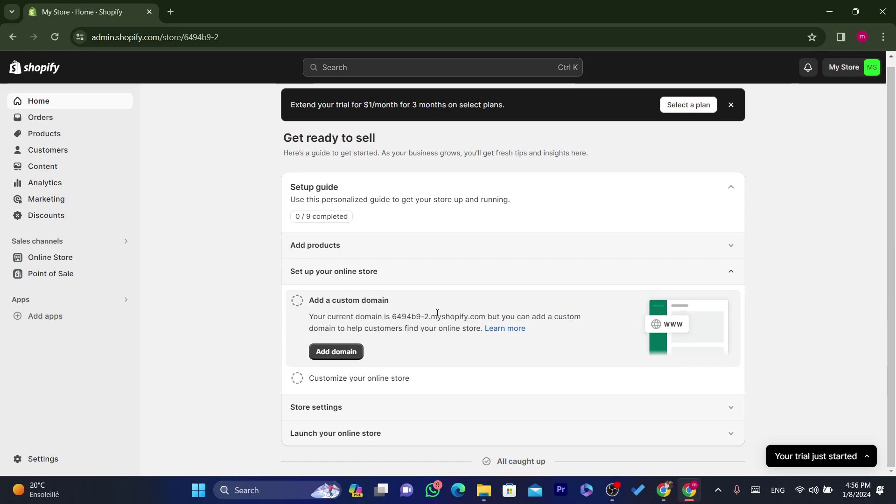
{"action": "mouse_move", "coordinate": [431, 315]}
{"action": "left_mouse_down"}
{"action": "mouse_move", "coordinate": [487, 318]}
{"action": "mouse_move", "coordinate": [431, 315]}
{"action": "left_mouse_up"}
{"action": "left_click", "coordinate": [486, 318]}
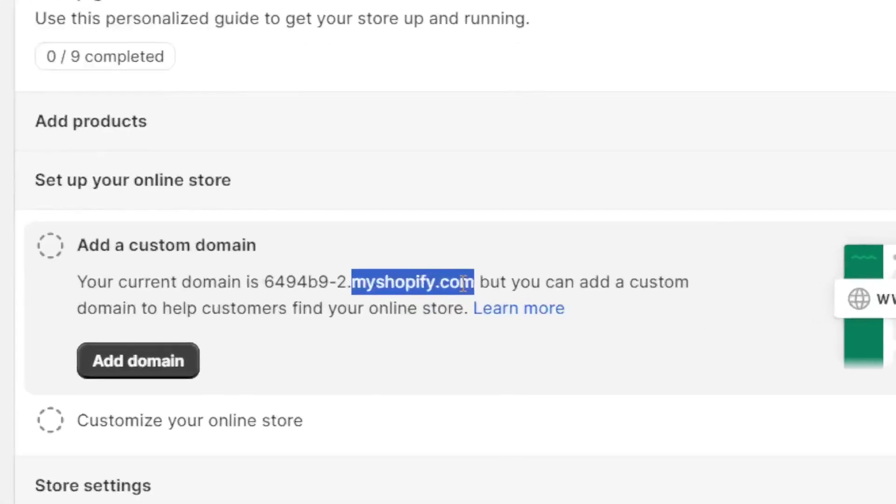
{"action": "left_click", "coordinate": [310, 275]}
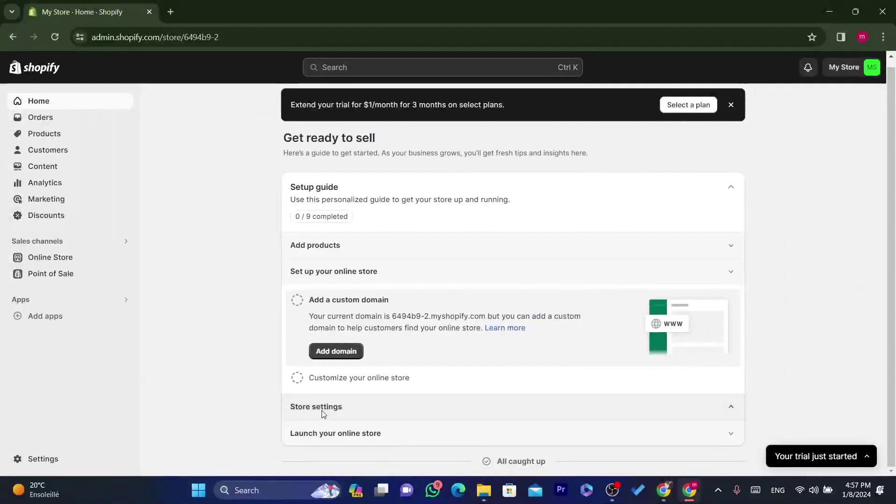
{"action": "left_click", "coordinate": [326, 409]}
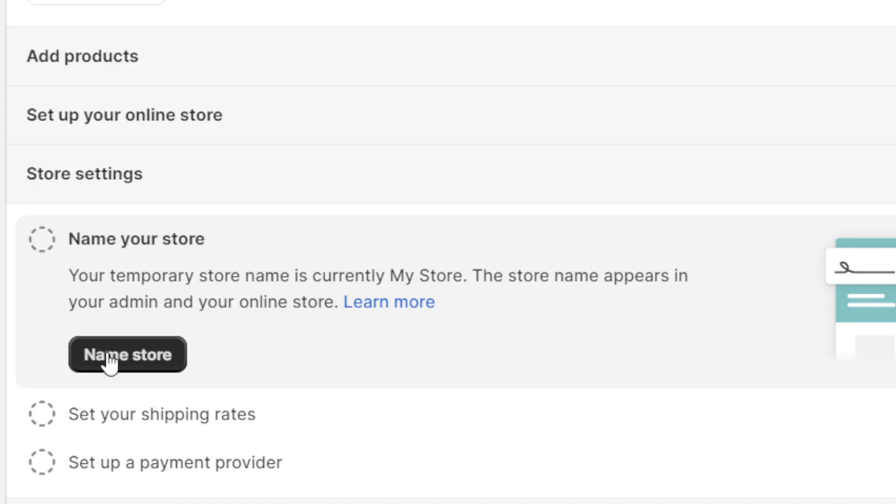
- Open the store profile editor with 'My Store' selected in the Store name field, then open a new browser tab
{"action": "left_click", "coordinate": [336, 380]}
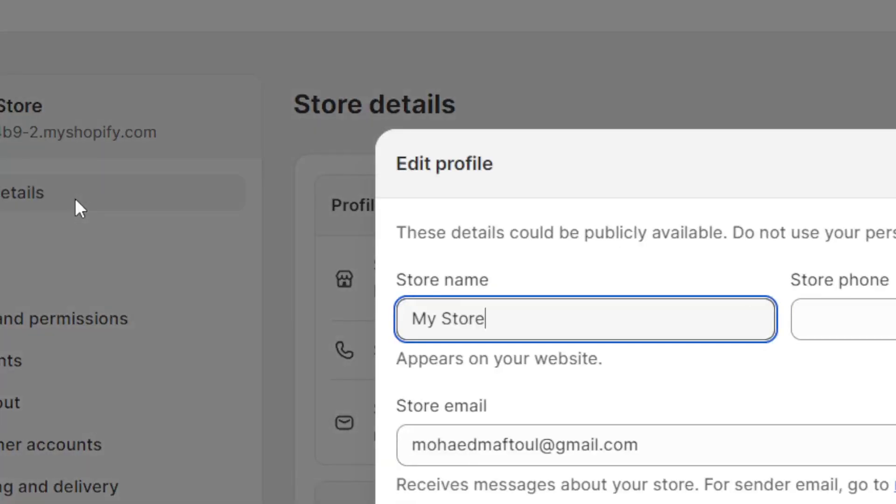
{"action": "triple_click", "coordinate": [377, 319]}
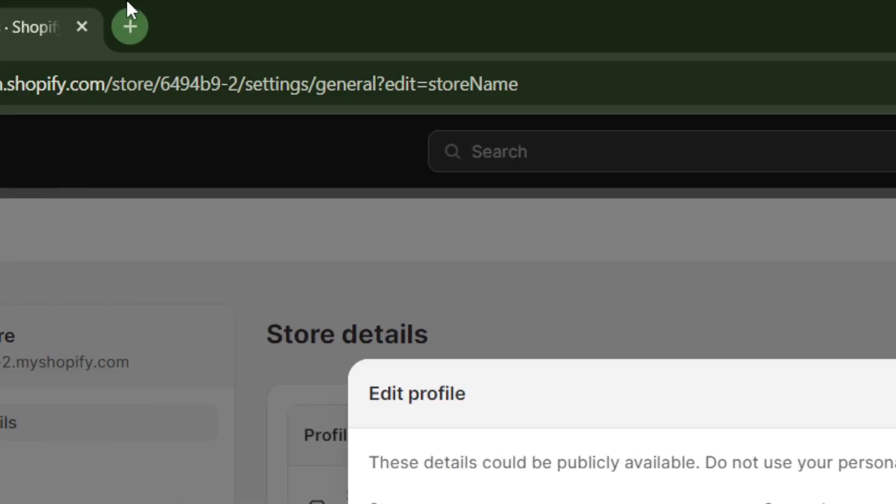
{"action": "left_click", "coordinate": [128, 14]}
- Search the web for chatgpt
{"action": "type", "text": "shopify"}
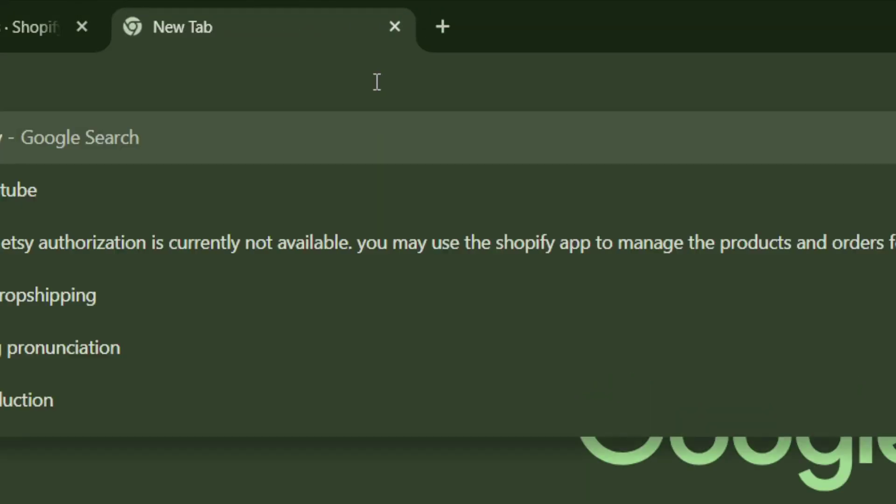
{"action": "type", "text": "ch"}
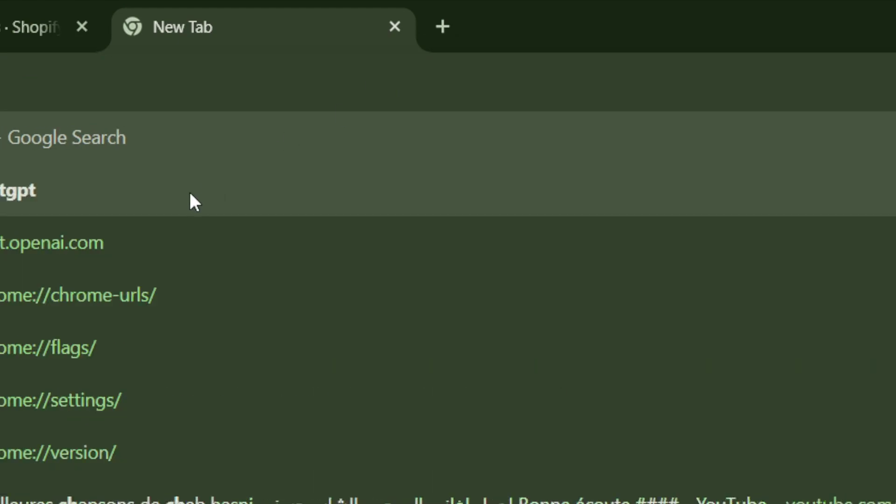
{"action": "key", "text": "BackSpace"}
{"action": "type", "text": "hat"}
{"action": "key", "text": "Down"}
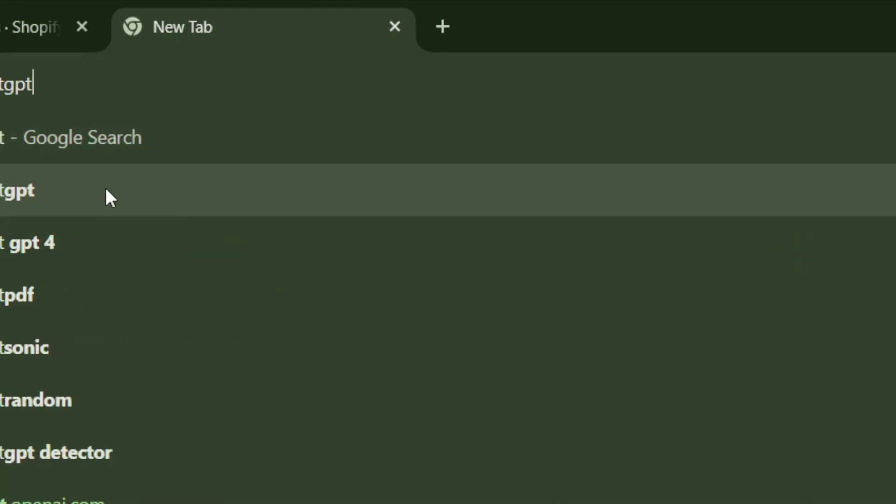
{"action": "key", "text": "Return"}
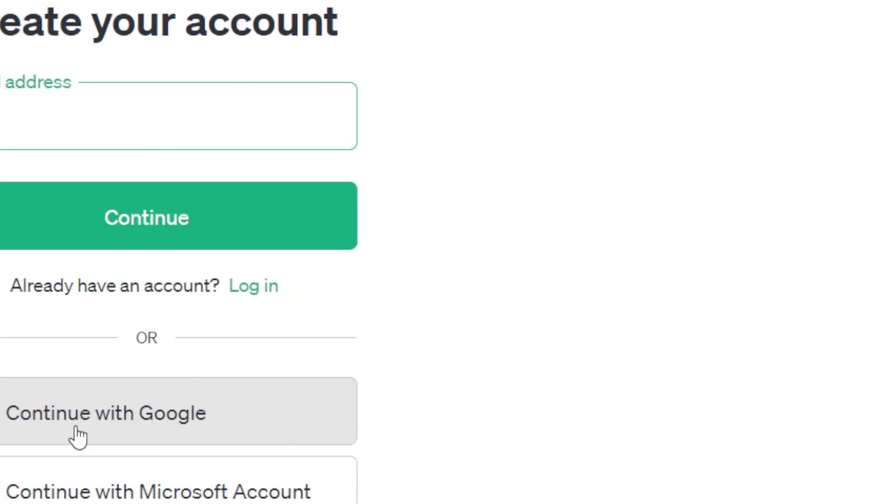
- Sign up for ChatGPT using the Google account
{"action": "left_click", "coordinate": [78, 436]}
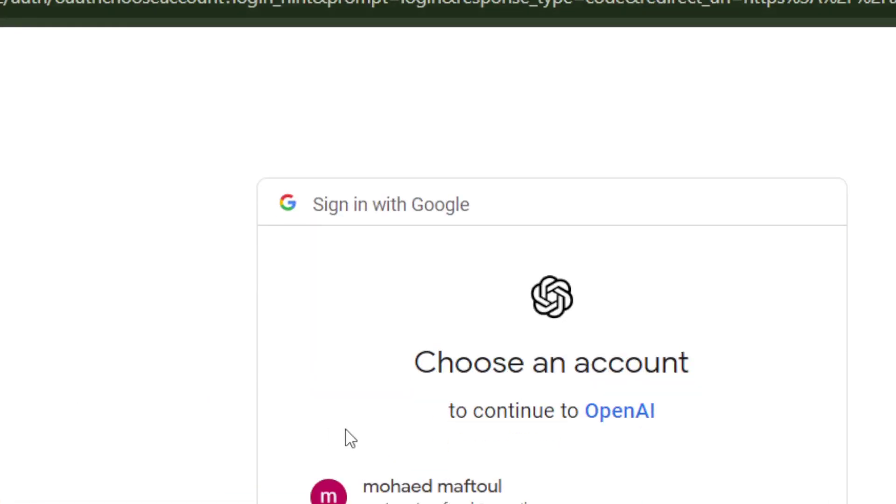
{"action": "left_click", "coordinate": [472, 497]}
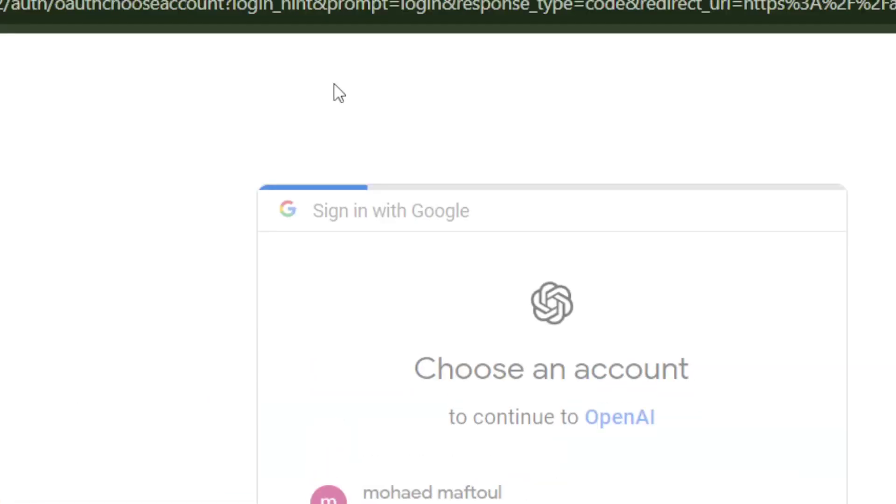
{"action": "left_click", "coordinate": [191, 3]}
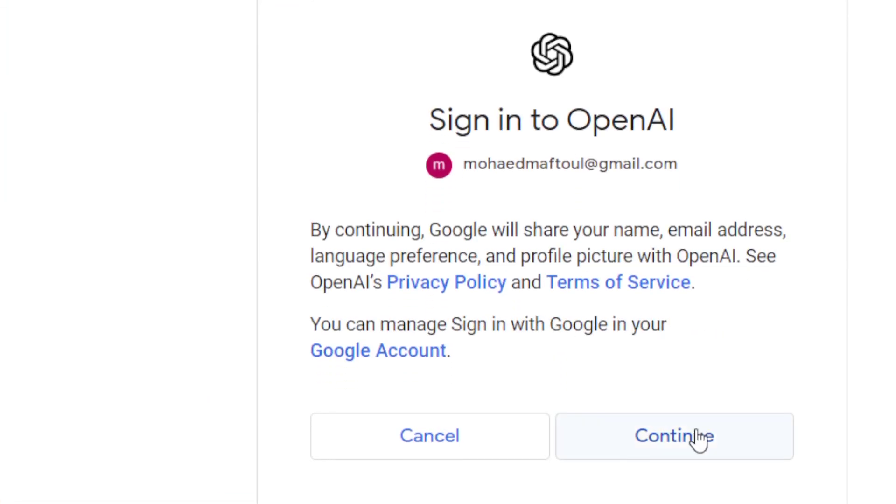
{"action": "left_click", "coordinate": [97, 75]}
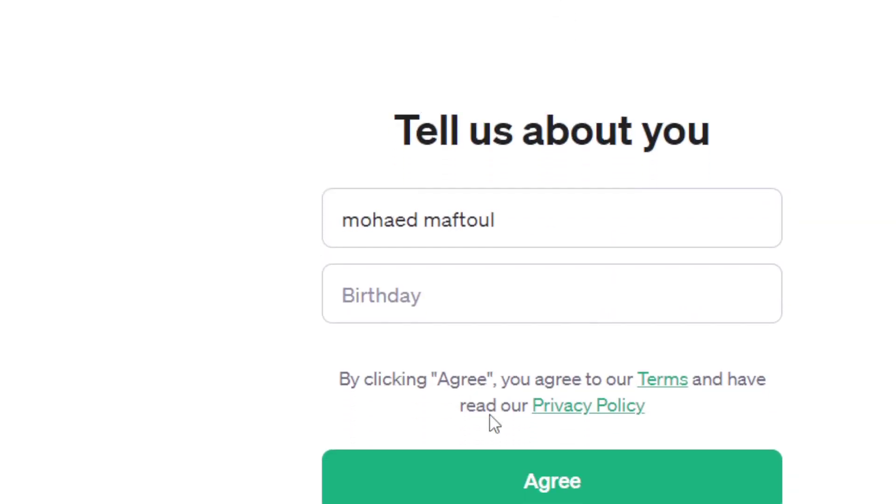
- Enter the birthday in MM/DD/YYYY format and agree to the terms
{"action": "left_click", "coordinate": [541, 499]}
{"action": "left_click", "coordinate": [432, 296]}
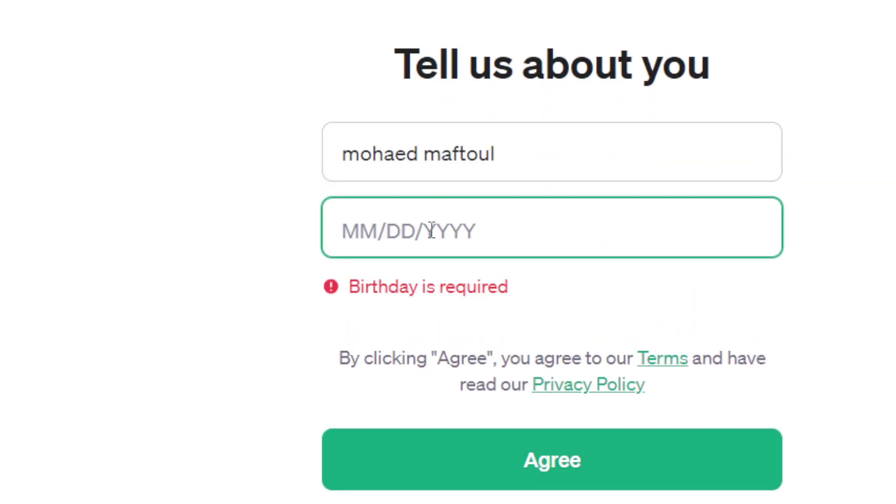
{"action": "type", "text": "12/12/"}
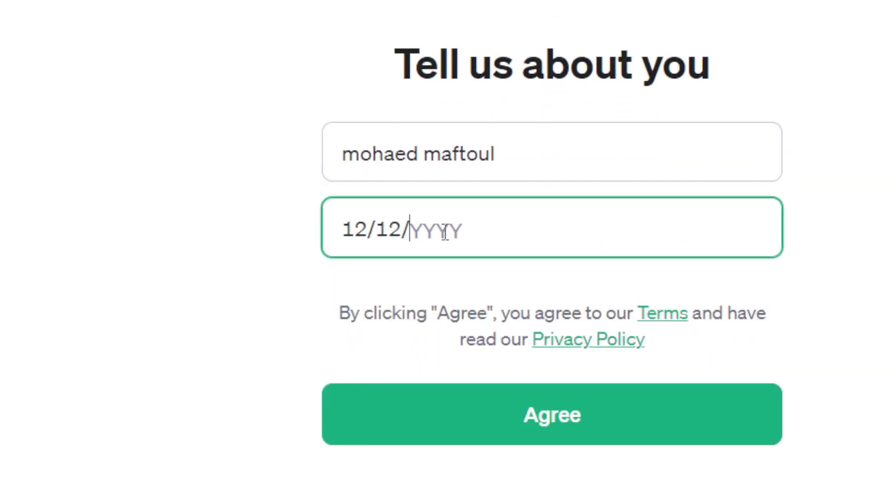
{"action": "type", "text": "1999"}
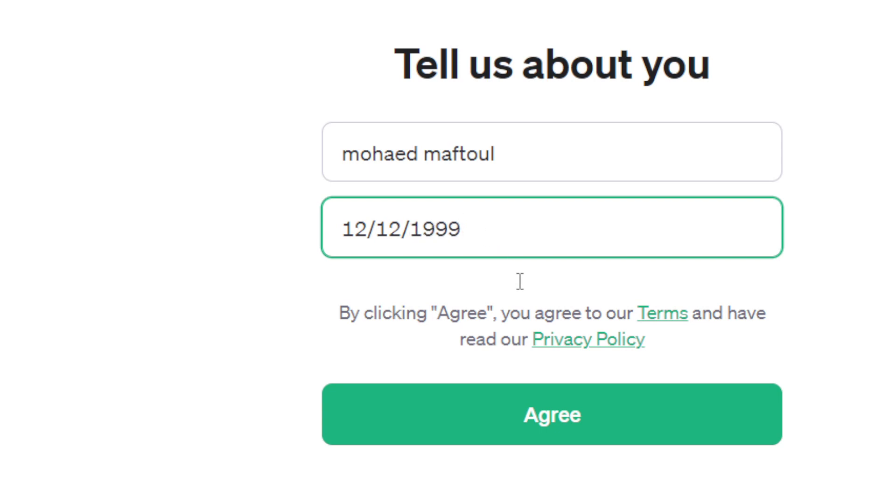
{"action": "left_click", "coordinate": [545, 399]}
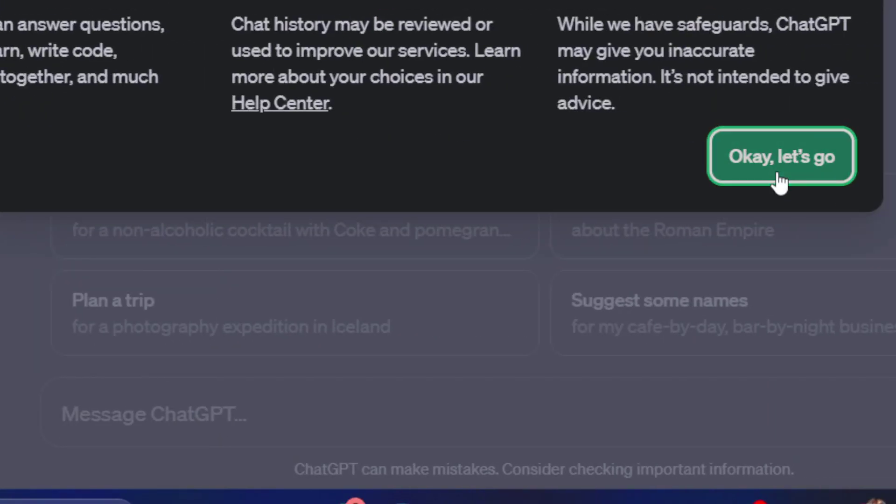
- Ask ChatGPT for Shopify store name ideas for selling watches
{"action": "left_click", "coordinate": [781, 181]}
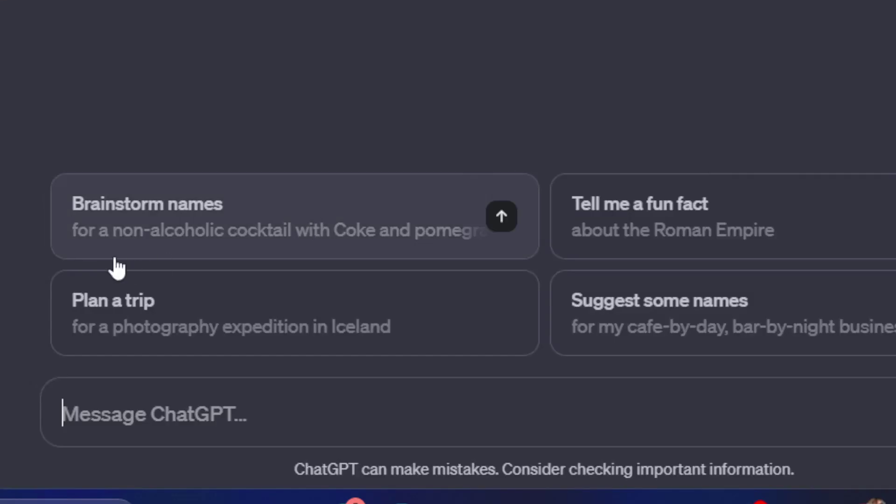
{"action": "type", "text": "Can you give me a shopify s"}
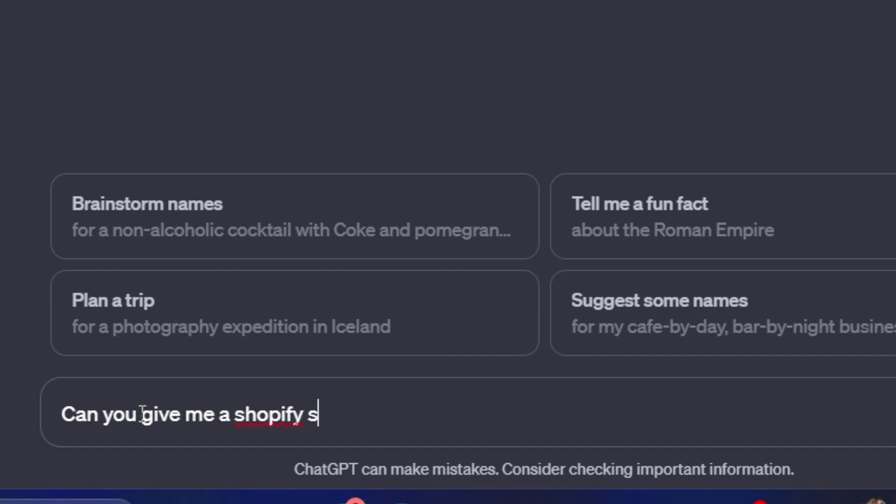
{"action": "type", "text": "name i wanna sell watches"}
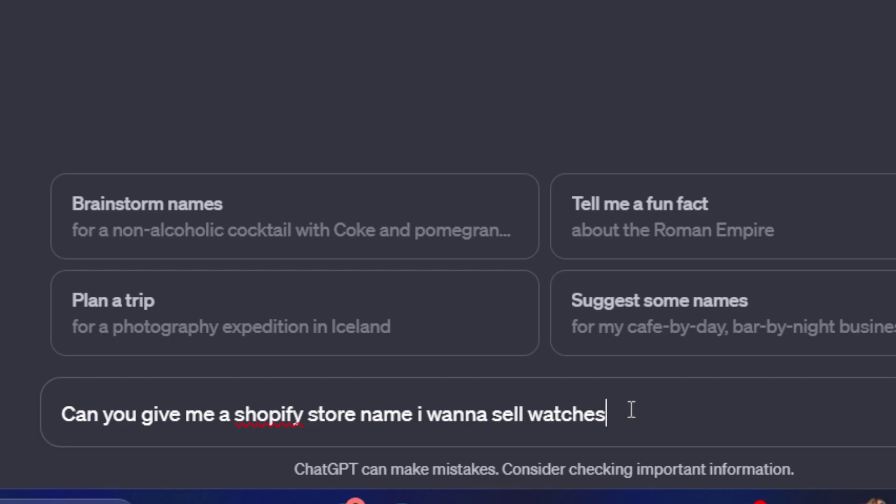
{"action": "key", "text": "Return"}
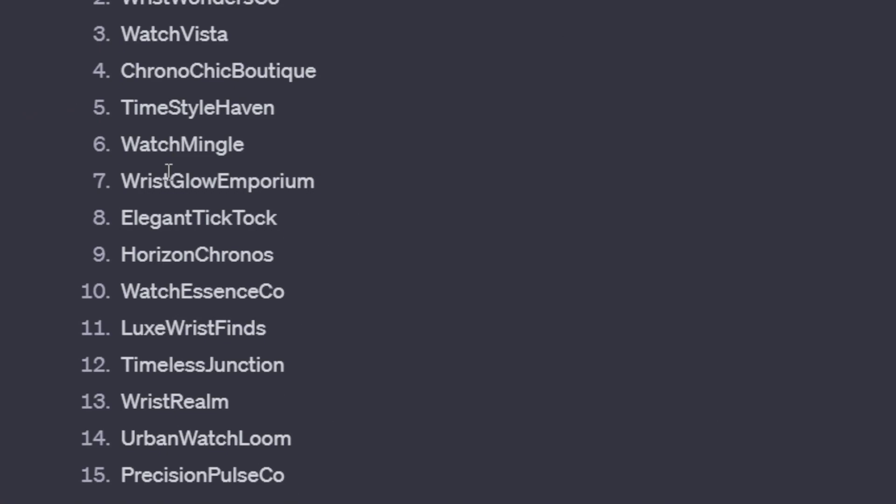
- Select the name WatchVista from ChatGPT's suggestions
{"action": "double_click", "coordinate": [146, 140]}
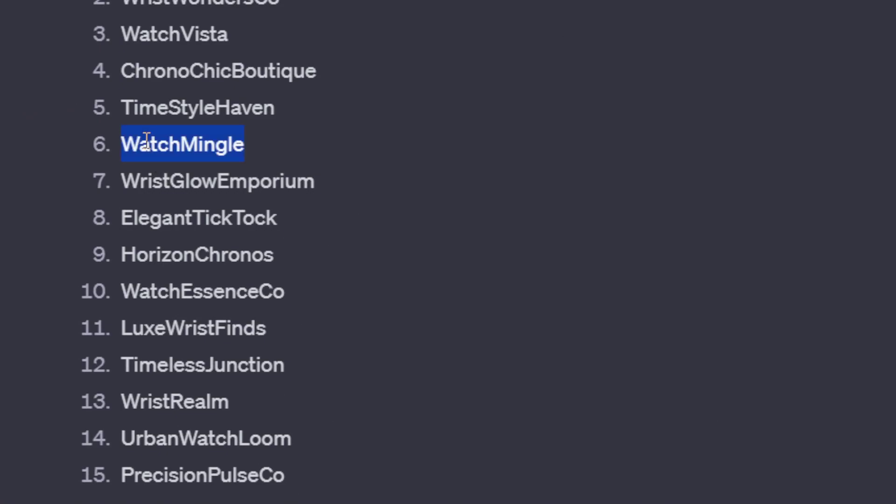
{"action": "scroll", "coordinate": [147, 85], "scroll_direction": "up", "scroll_amount": 1}
{"action": "double_click", "coordinate": [149, 77]}
{"action": "key", "text": "ctrl+c"}
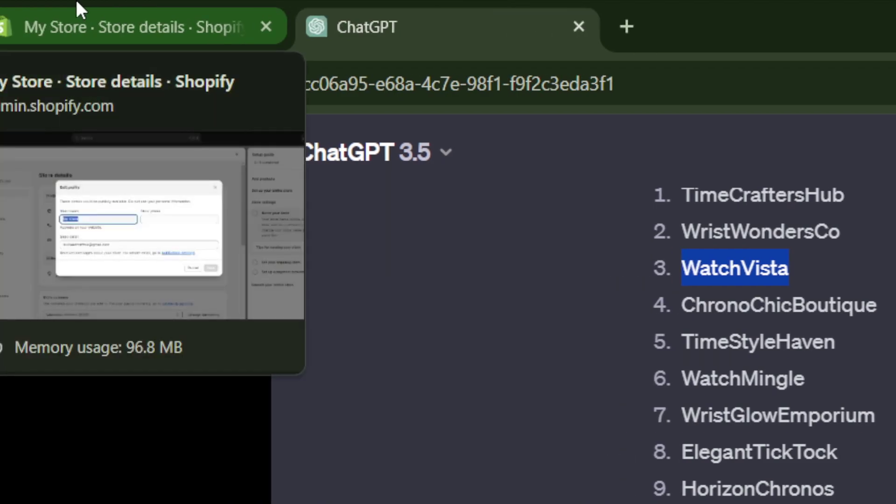
- Paste WatchVista into the Shopify Store name field and save the profile
{"action": "left_click", "coordinate": [78, 4]}
{"action": "key", "text": "ctrl+v"}
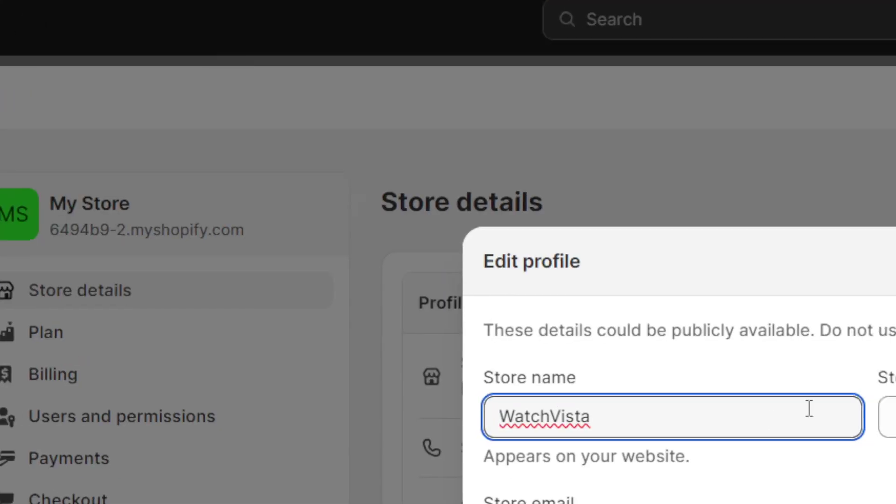
{"action": "left_click", "coordinate": [887, 418]}
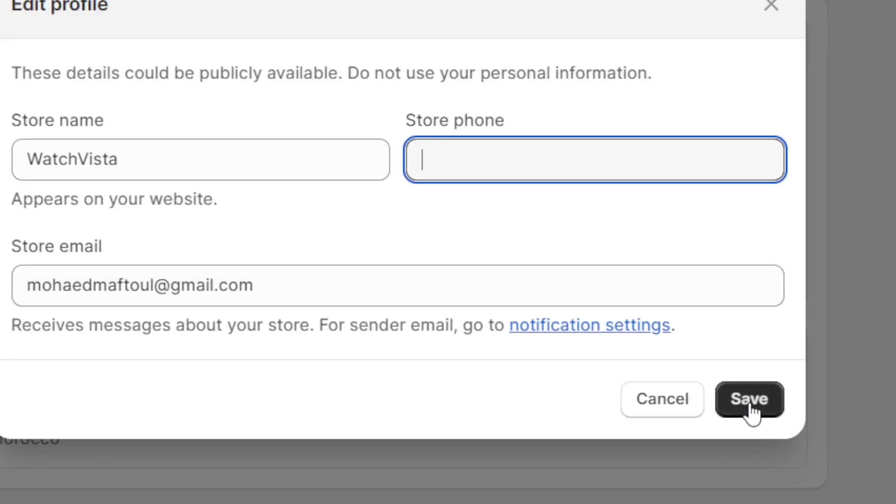
{"action": "left_click", "coordinate": [750, 399]}
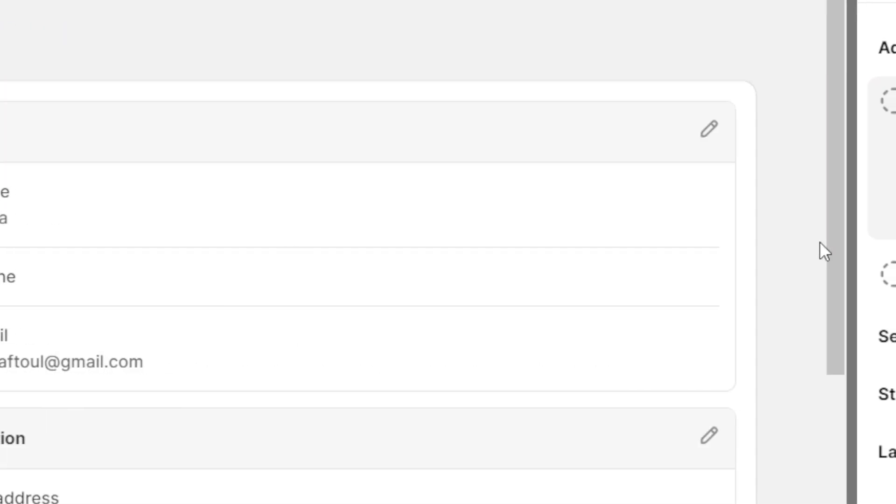
- Choose US dollars (USD) as the store currency
{"action": "left_click_drag", "start_coordinate": [817, 260], "coordinate": [647, 405]}
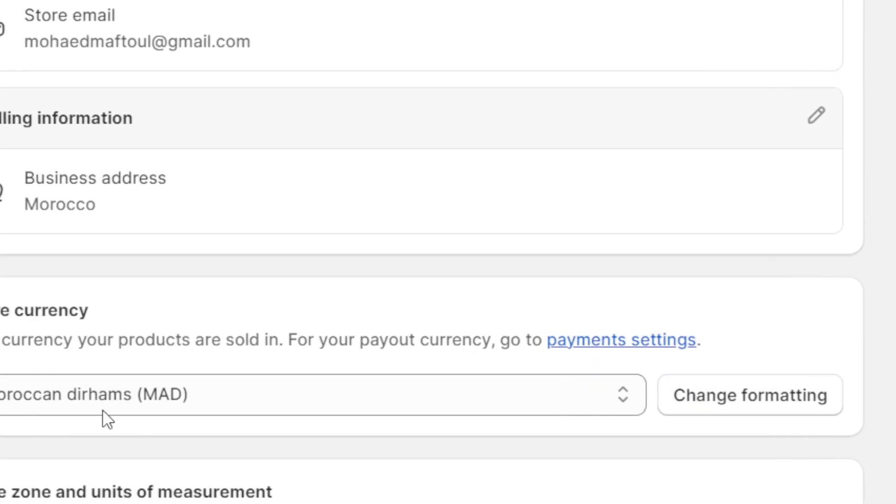
{"action": "left_click", "coordinate": [78, 395]}
{"action": "left_click", "coordinate": [283, 312]}
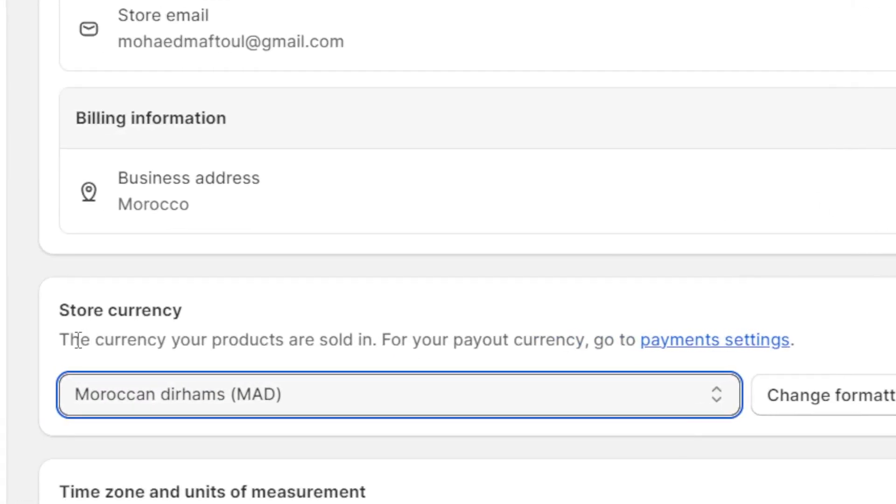
{"action": "triple_click", "coordinate": [77, 339]}
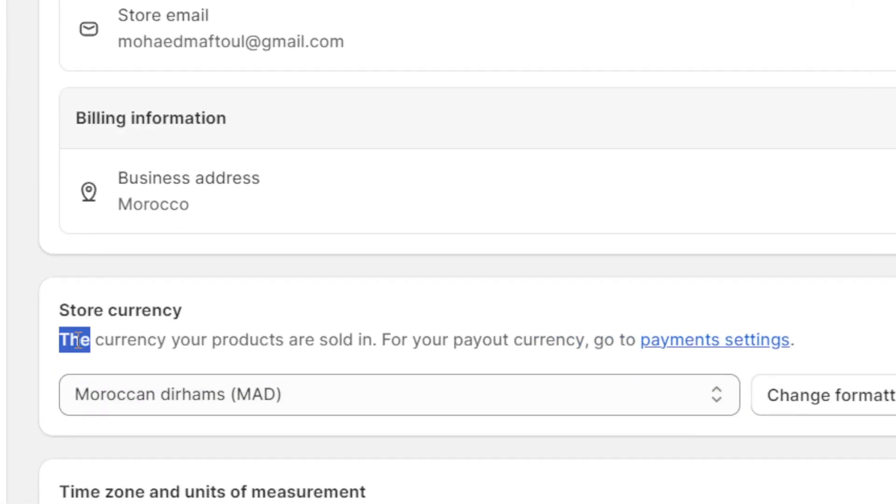
{"action": "left_click", "coordinate": [232, 327]}
{"action": "left_click", "coordinate": [193, 394]}
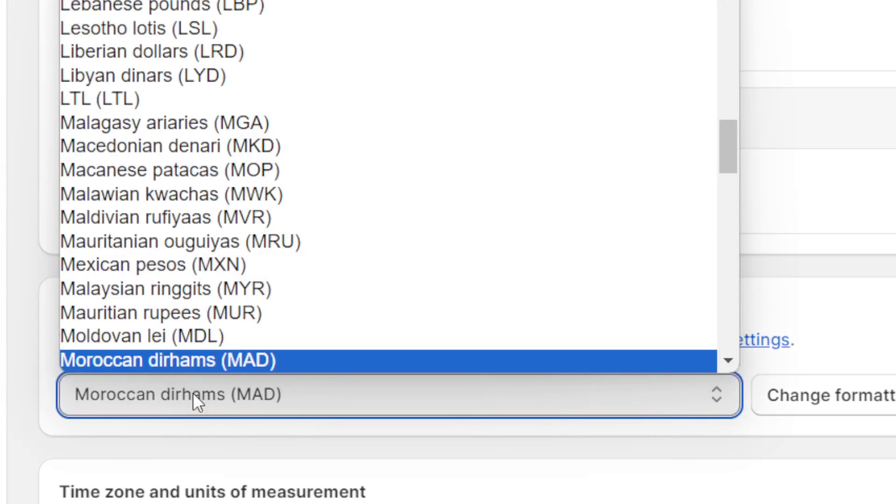
{"action": "left_click_drag", "start_coordinate": [732, 155], "coordinate": [732, 0]}
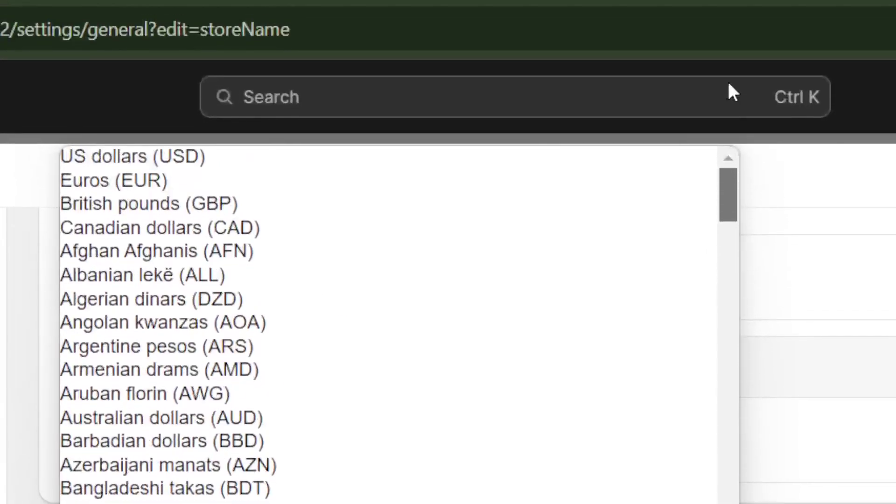
{"action": "left_click_drag", "start_coordinate": [728, 84], "coordinate": [727, 27]}
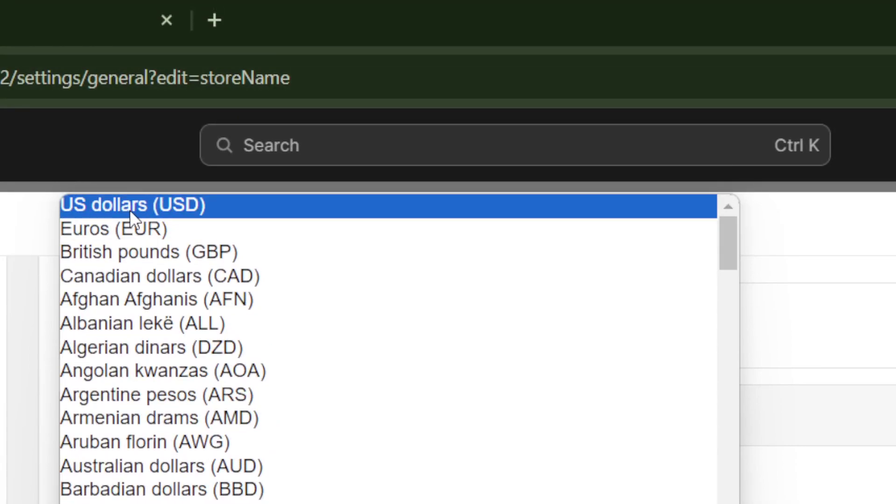
{"action": "left_click", "coordinate": [130, 209]}
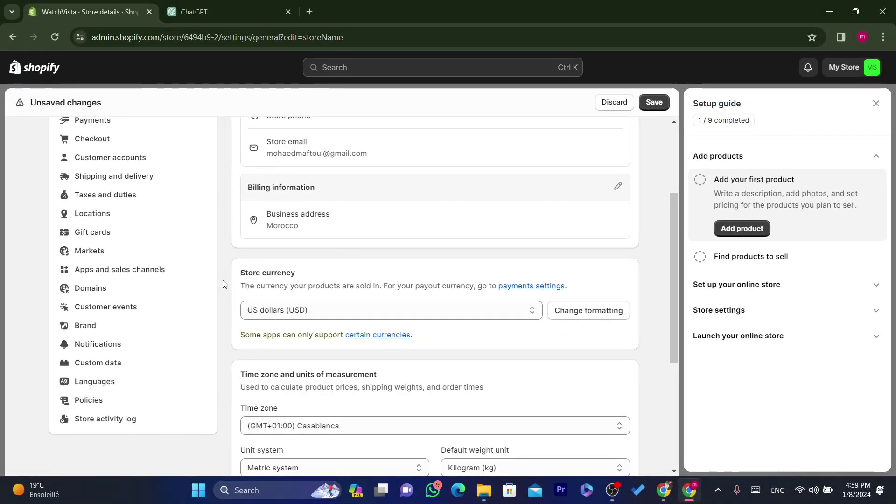
- Save the currency change and close the setup guide
{"action": "left_click_drag", "start_coordinate": [19, 293], "coordinate": [207, 378]}
{"action": "left_click", "coordinate": [307, 329]}
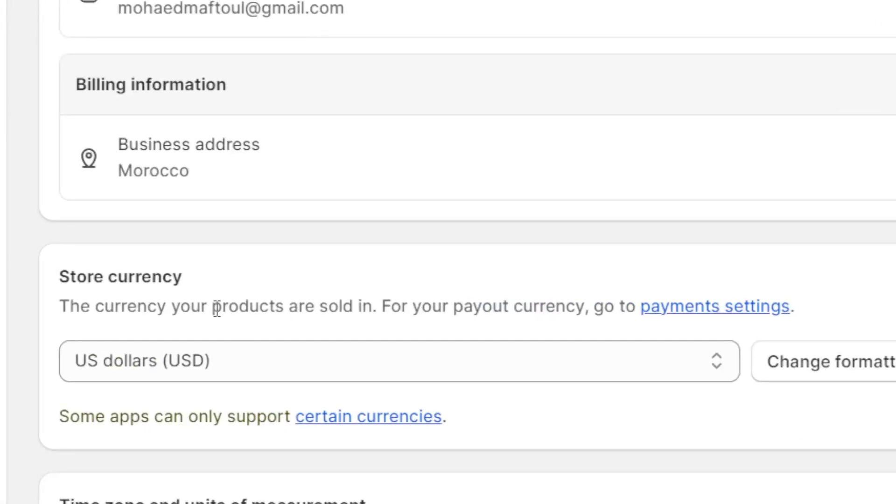
{"action": "triple_click", "coordinate": [217, 309]}
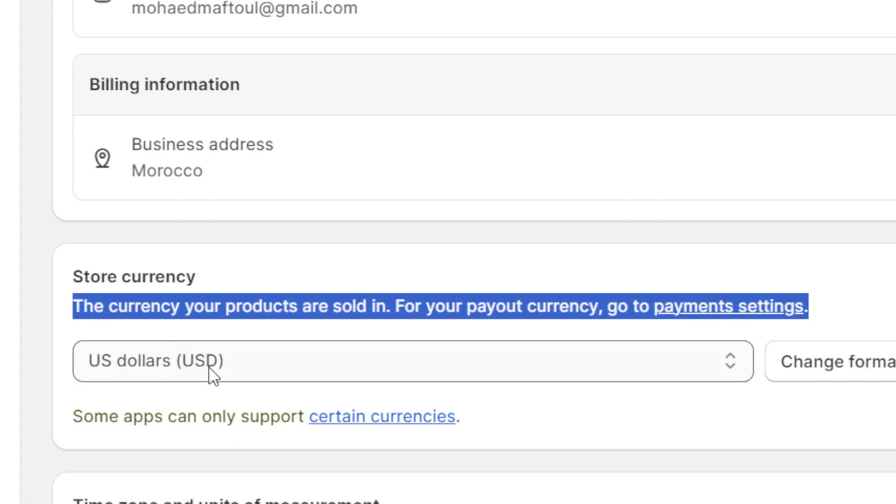
{"action": "left_click", "coordinate": [207, 414]}
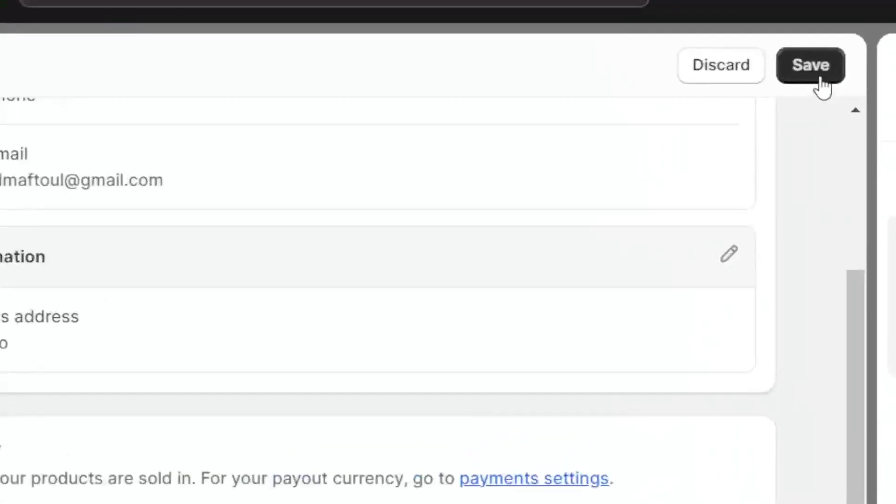
{"action": "left_click", "coordinate": [653, 100]}
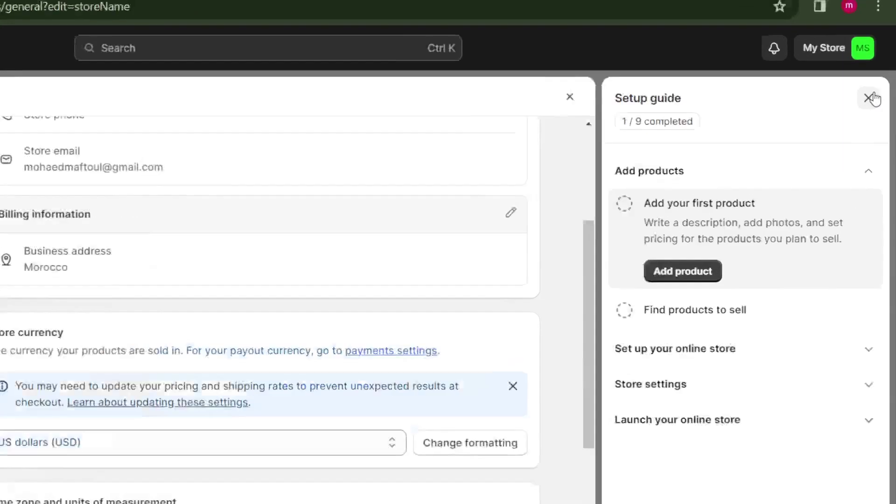
{"action": "left_click", "coordinate": [869, 98]}
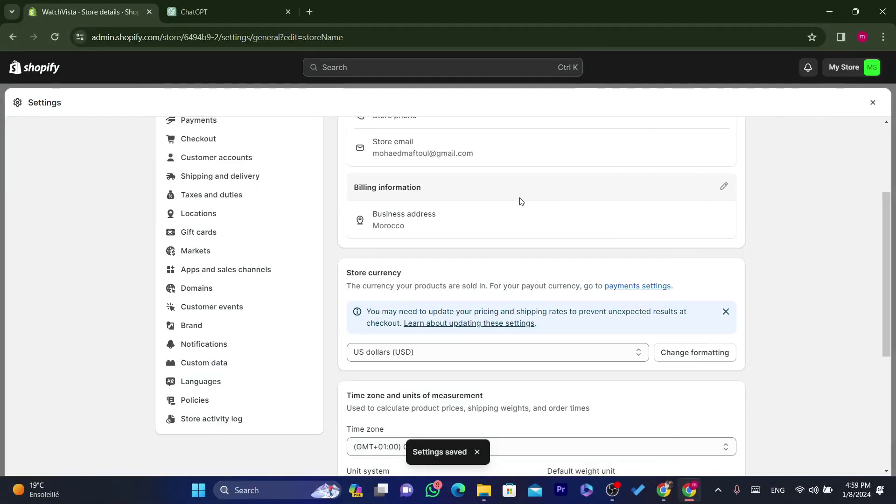
- Go to shipping settings through the setup guide and create a new custom shipping profile
{"action": "key", "text": "Escape"}
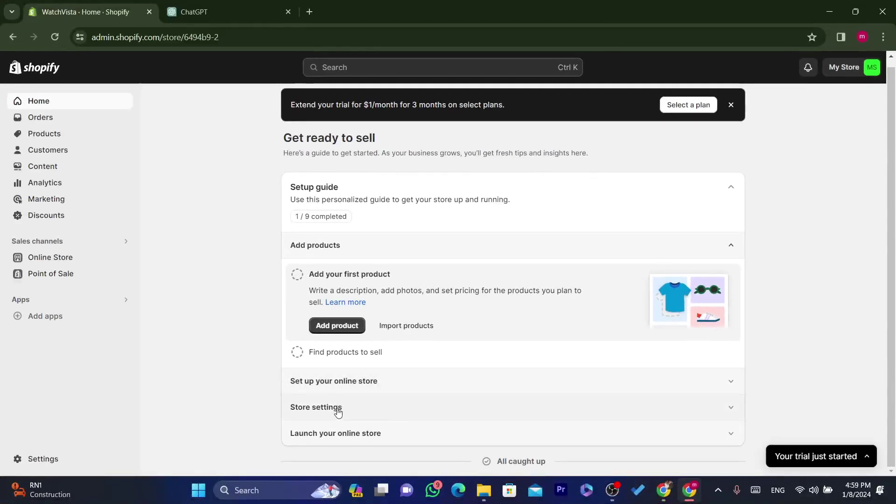
{"action": "left_click", "coordinate": [338, 408]}
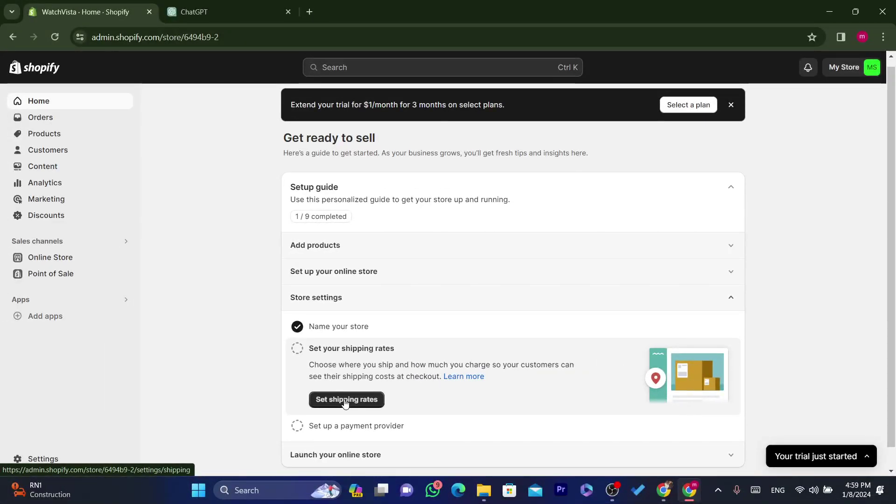
{"action": "left_click", "coordinate": [345, 401]}
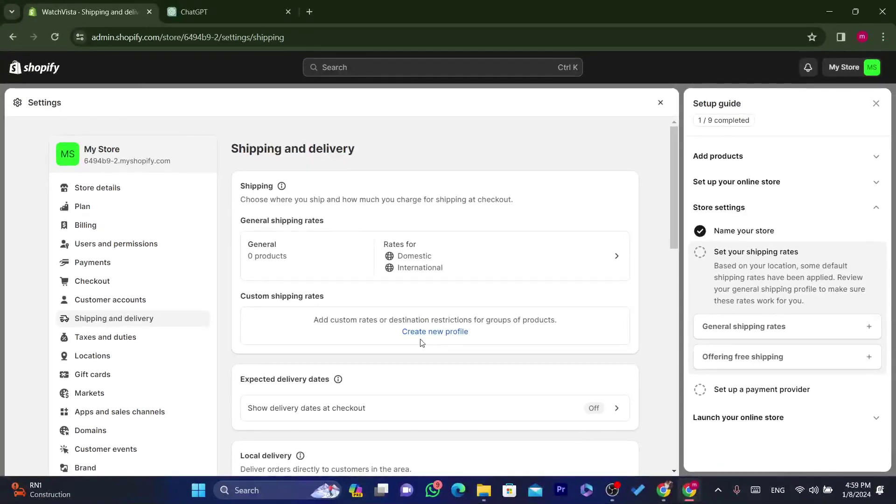
{"action": "left_click", "coordinate": [429, 334]}
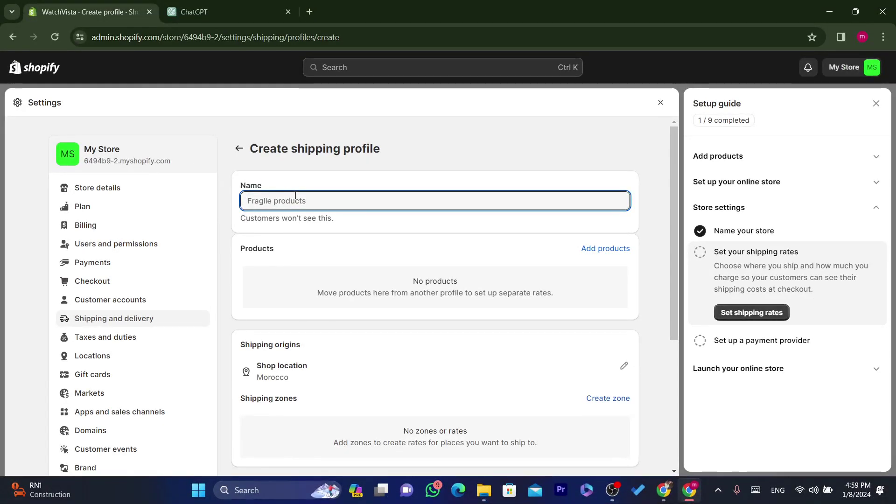
- Name the profile 'COUNTRIES I WOULD LIKE TO SHIP TO' and open a new shipping zone
{"action": "type", "text": "COUNTRIES I WOULD LIKE TO SHIP TO"}
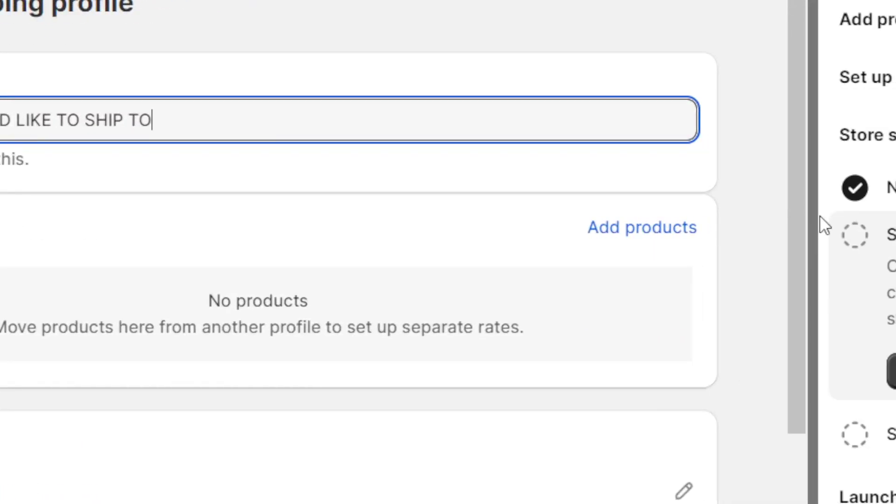
{"action": "left_click", "coordinate": [674, 238]}
{"action": "left_click_drag", "start_coordinate": [797, 205], "coordinate": [804, 299]}
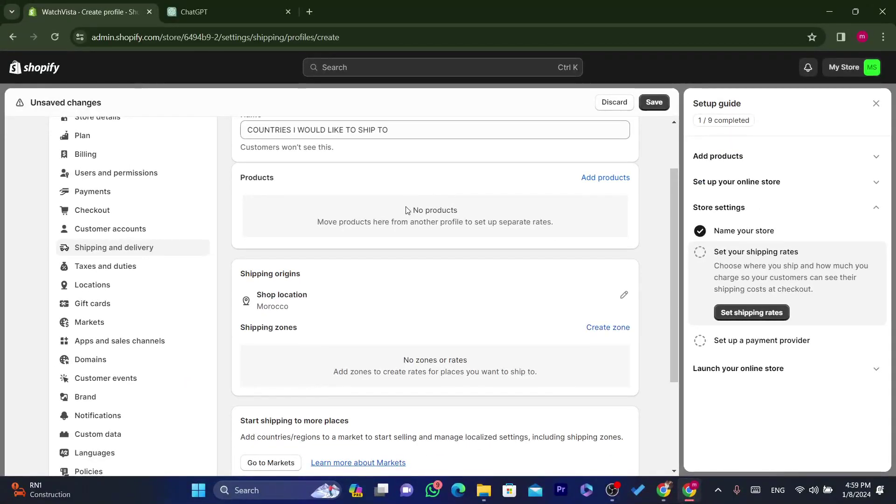
{"action": "left_click_drag", "start_coordinate": [440, 132], "coordinate": [526, 145]}
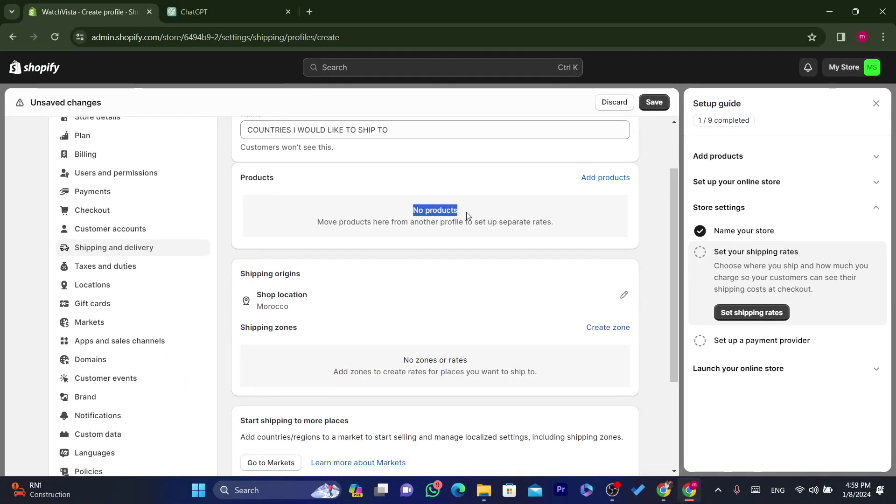
{"action": "left_click_drag", "start_coordinate": [318, 222], "coordinate": [454, 222]}
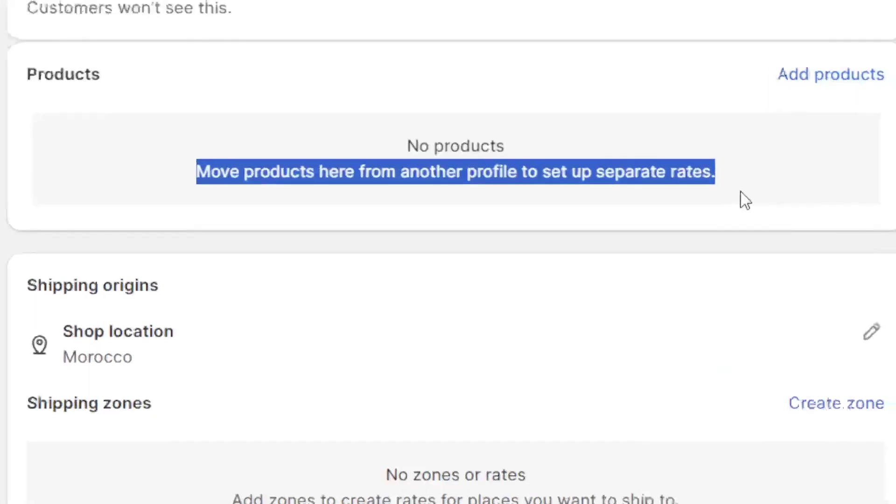
{"action": "left_click_drag", "start_coordinate": [387, 208], "coordinate": [567, 240]}
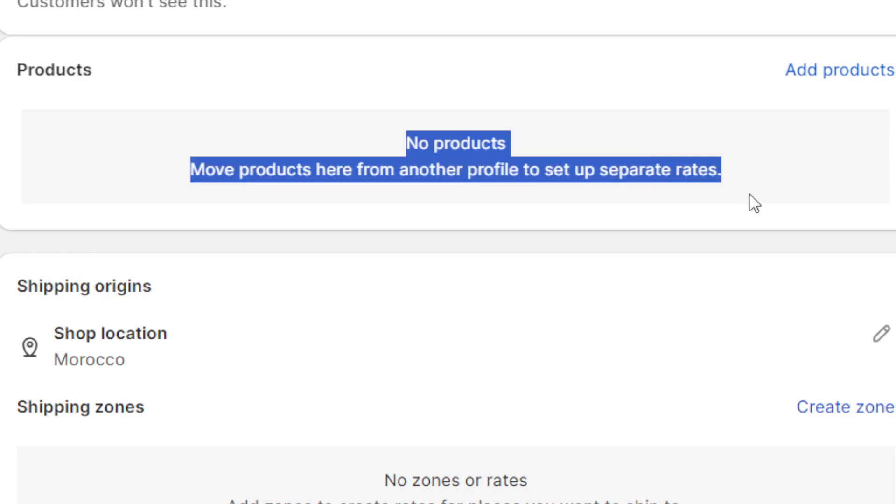
{"action": "left_click", "coordinate": [750, 196]}
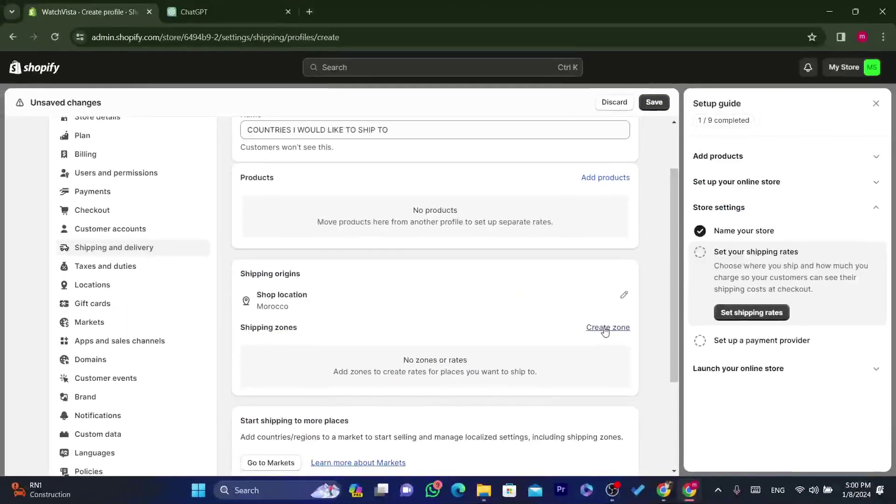
{"action": "left_click", "coordinate": [604, 329]}
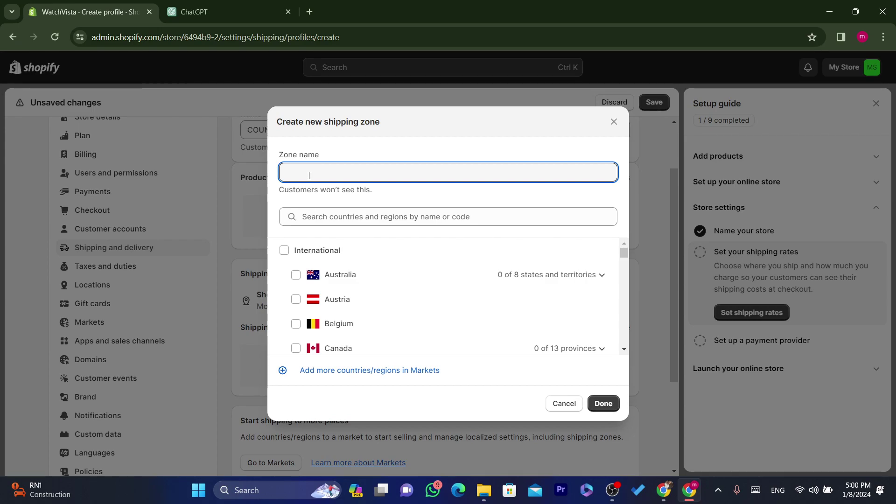
- Create zone 'countues i ship to' with Australia, Austria, Belgium, Canada, Israel and Italy
{"action": "type", "text": "countues i ship to"}
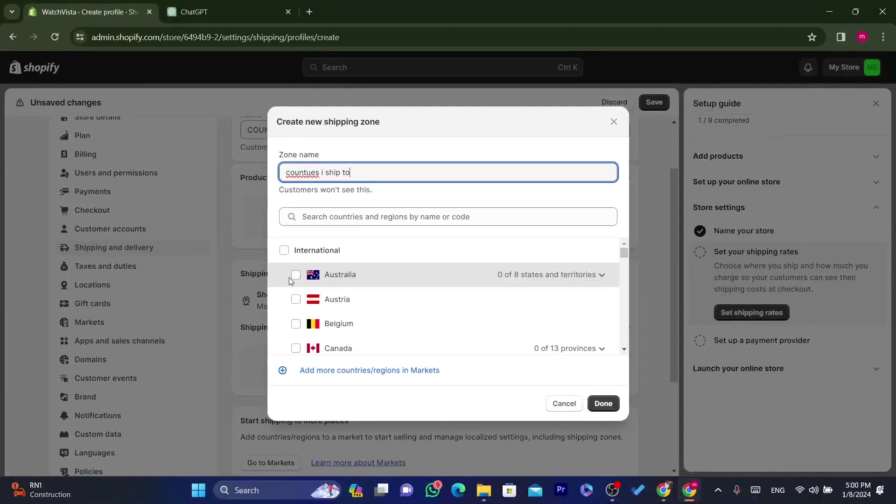
{"action": "left_click", "coordinate": [296, 275]}
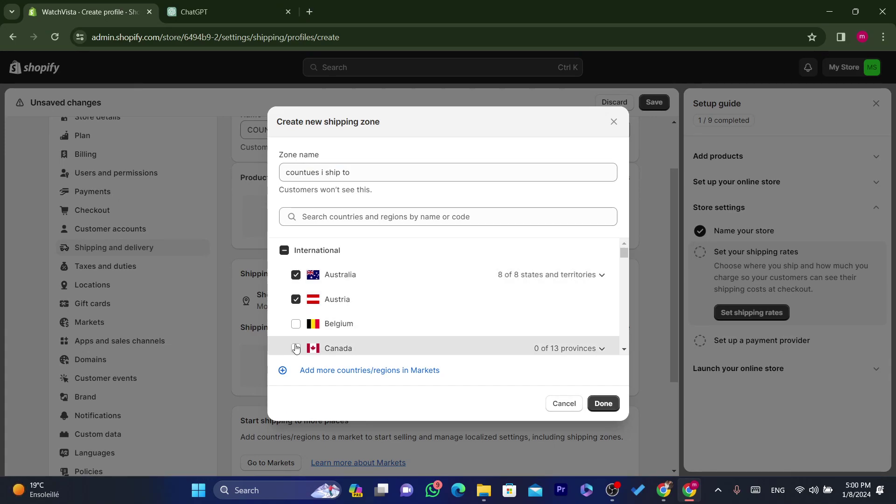
{"action": "left_click", "coordinate": [296, 324]}
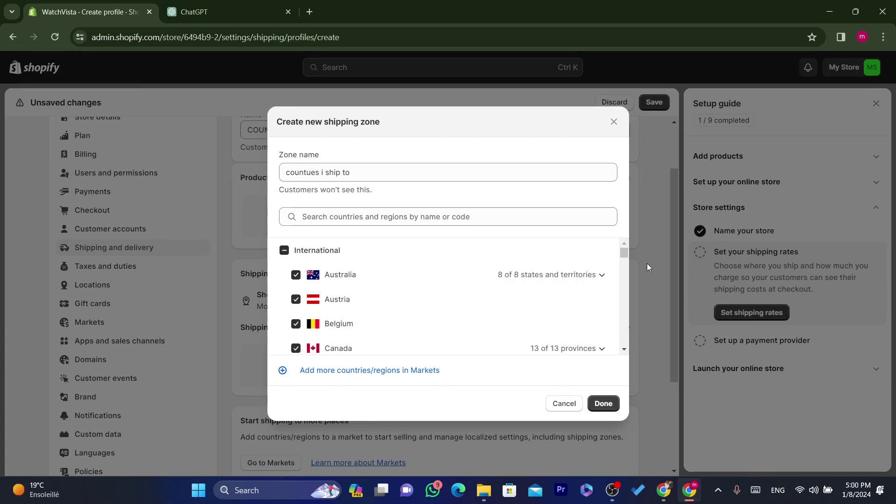
{"action": "left_click_drag", "start_coordinate": [625, 251], "coordinate": [626, 257]}
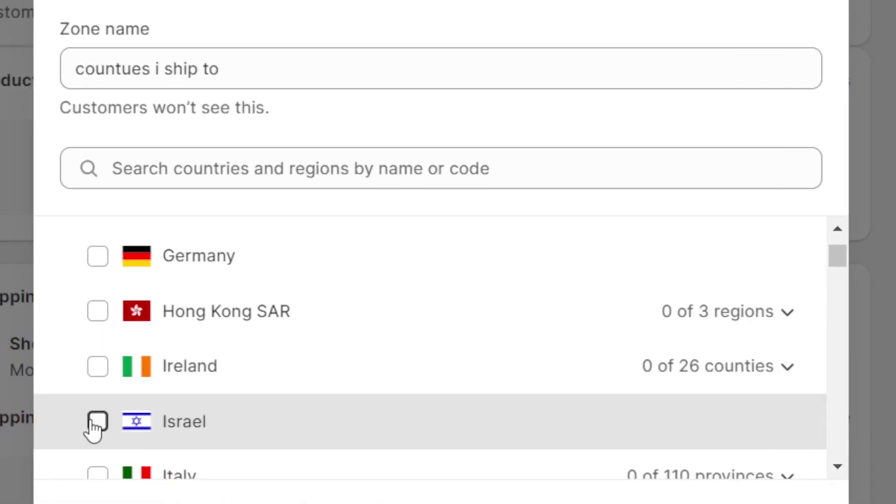
{"action": "left_click", "coordinate": [98, 422]}
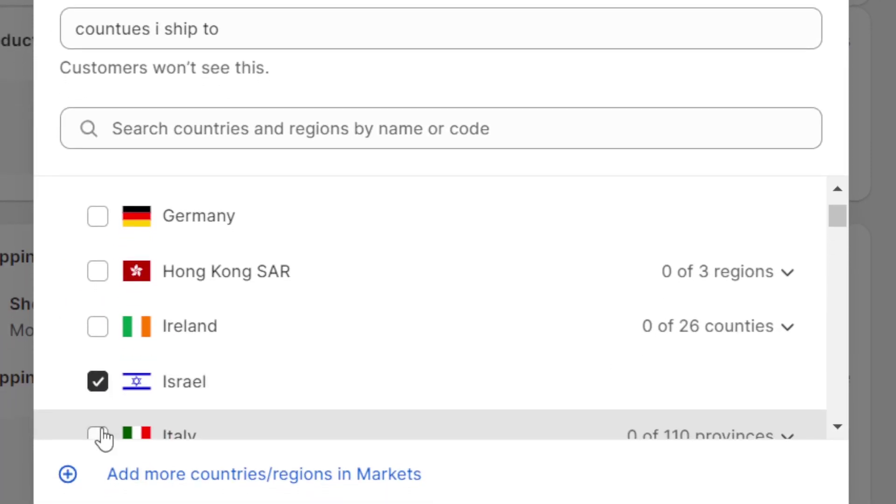
{"action": "left_click", "coordinate": [98, 473]}
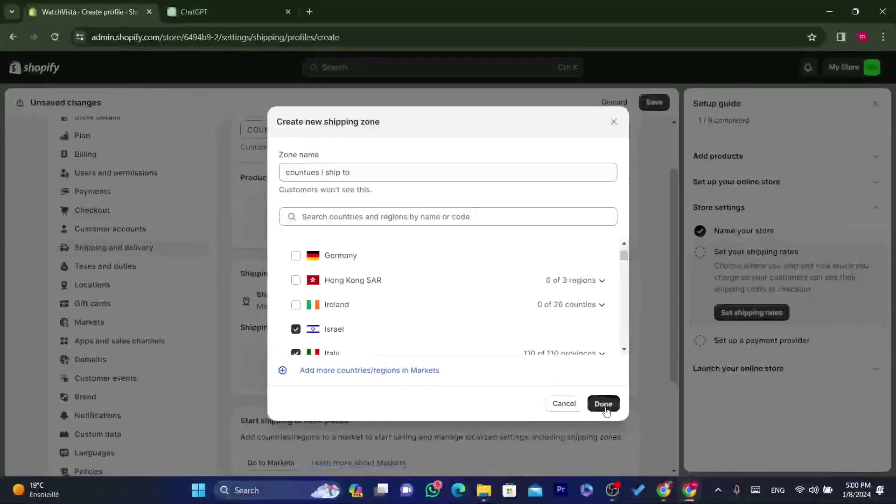
{"action": "left_click", "coordinate": [658, 428]}
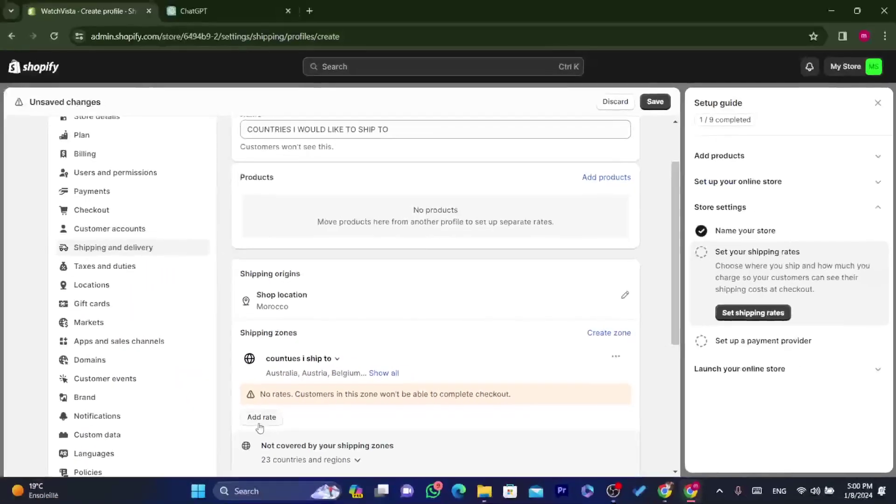
- Add a rate named Standard priced at $5.00 to the zone
{"action": "left_click", "coordinate": [260, 420]}
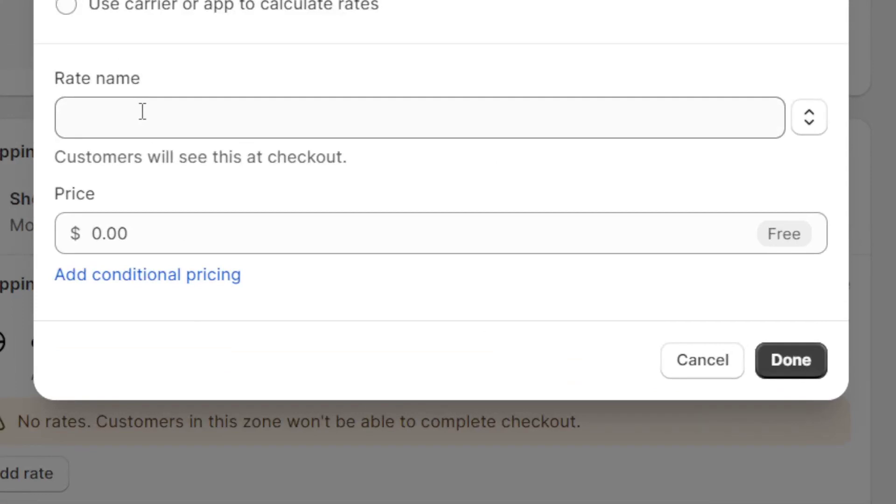
{"action": "left_click", "coordinate": [164, 247]}
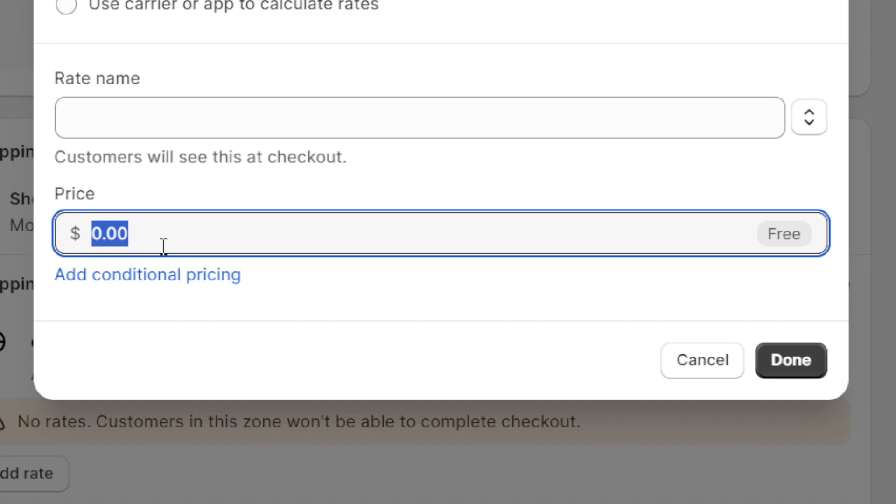
{"action": "type", "text": "5."}
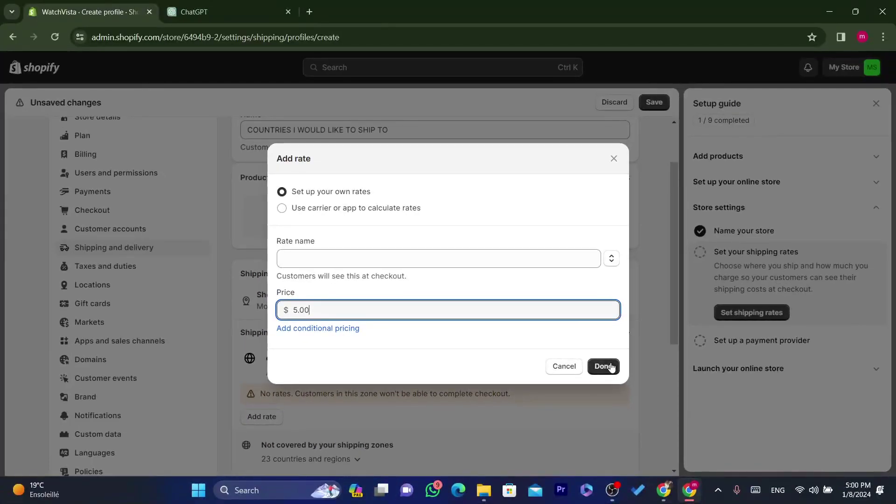
{"action": "left_click", "coordinate": [791, 360]}
{"action": "left_click", "coordinate": [299, 249]}
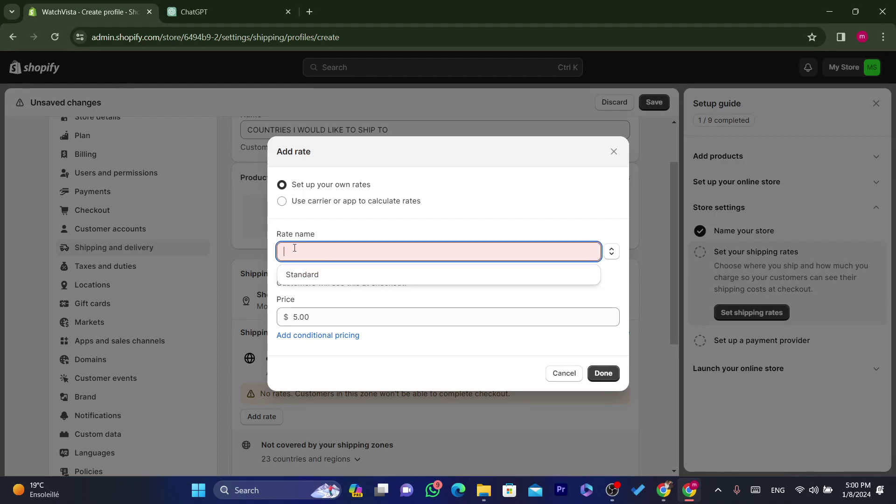
{"action": "left_click", "coordinate": [308, 276]}
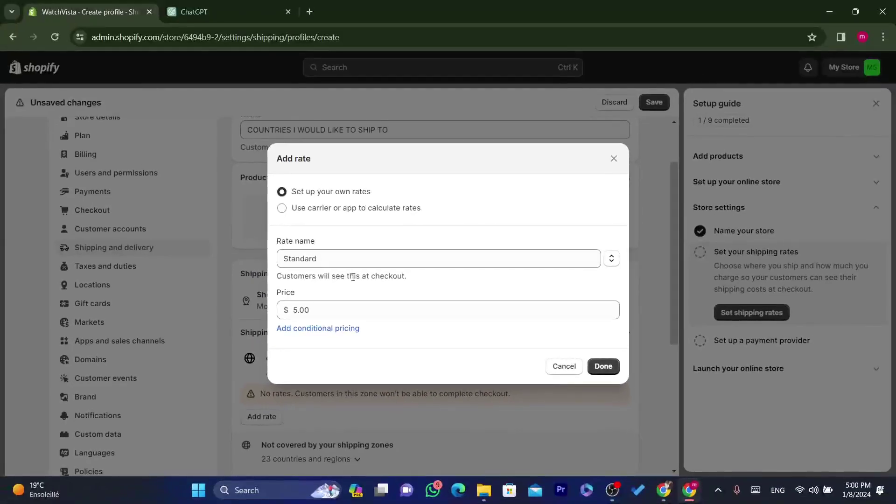
{"action": "left_click", "coordinate": [607, 369]}
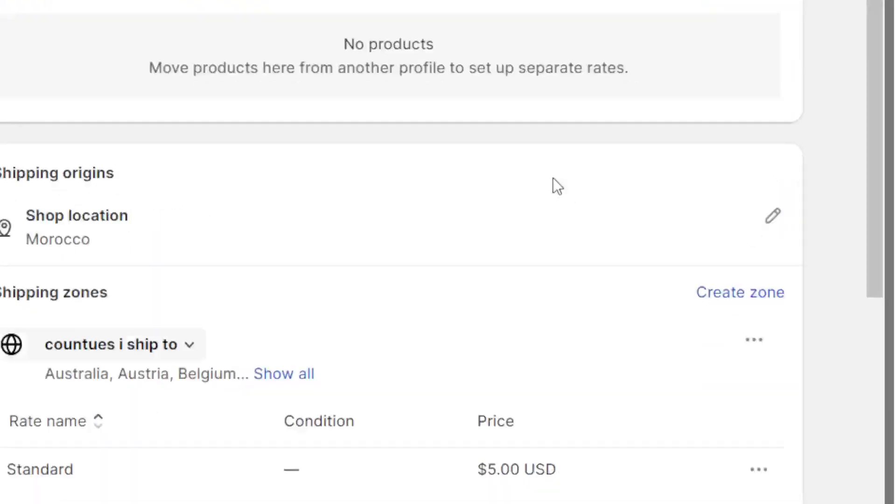
- Save the shipping profile and close Settings to return to the admin home
{"action": "left_click", "coordinate": [801, 93]}
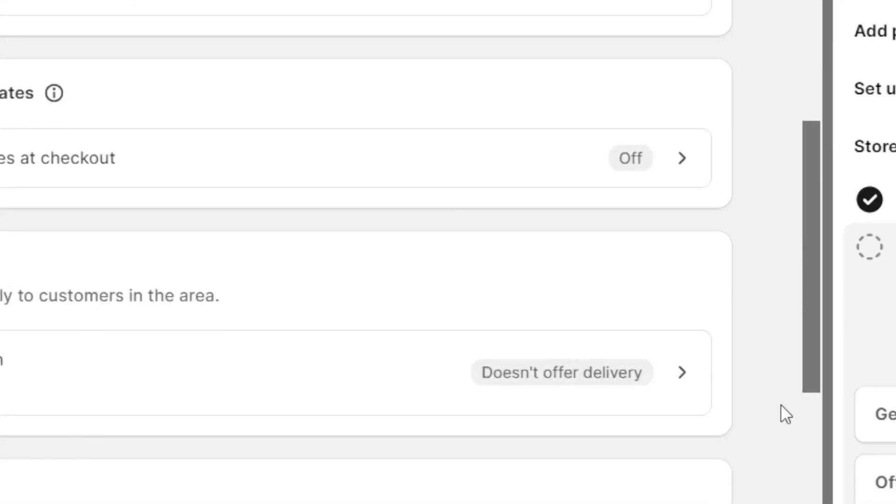
{"action": "scroll", "coordinate": [781, 404], "scroll_direction": "down", "scroll_amount": 5}
{"action": "left_click_drag", "start_coordinate": [813, 420], "coordinate": [799, 79]}
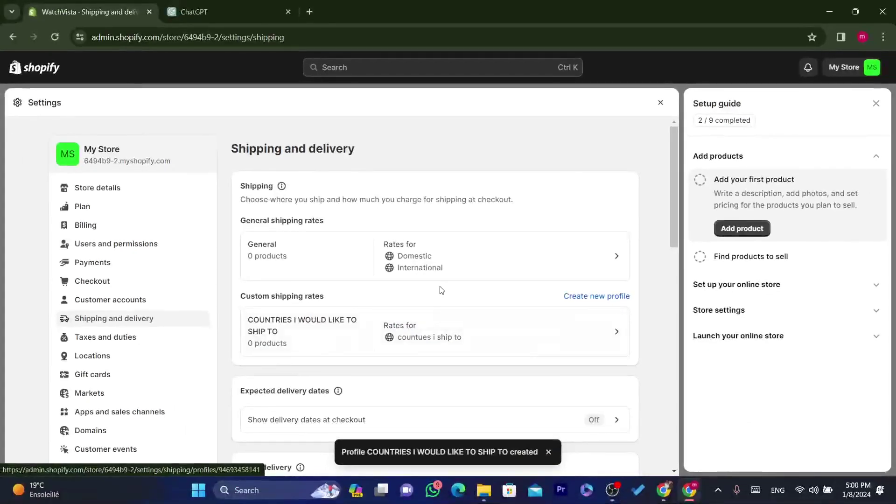
{"action": "left_click", "coordinate": [786, 1]}
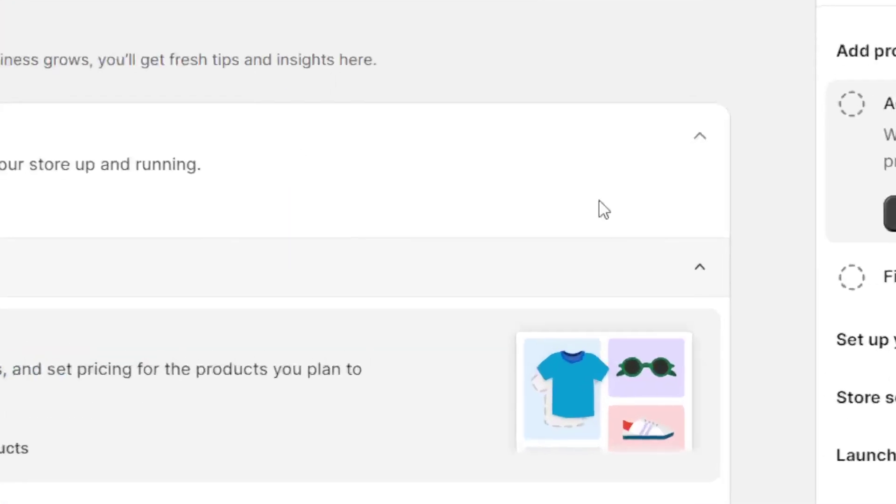
{"action": "scroll", "coordinate": [289, 362], "scroll_direction": "down", "scroll_amount": 5}
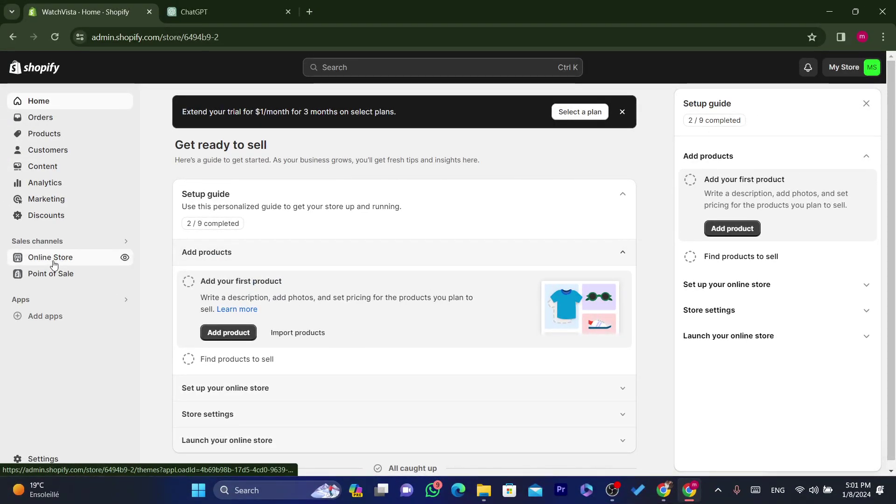
{"action": "left_click", "coordinate": [52, 260]}
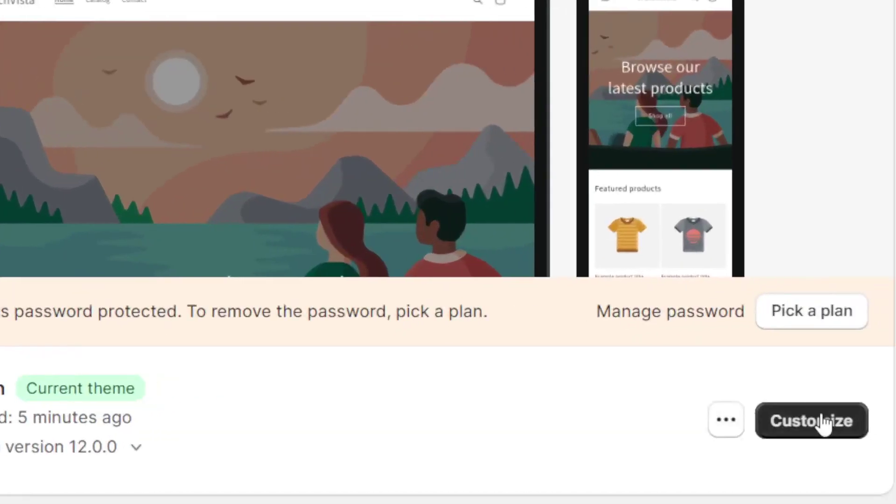
{"action": "left_click", "coordinate": [821, 416]}
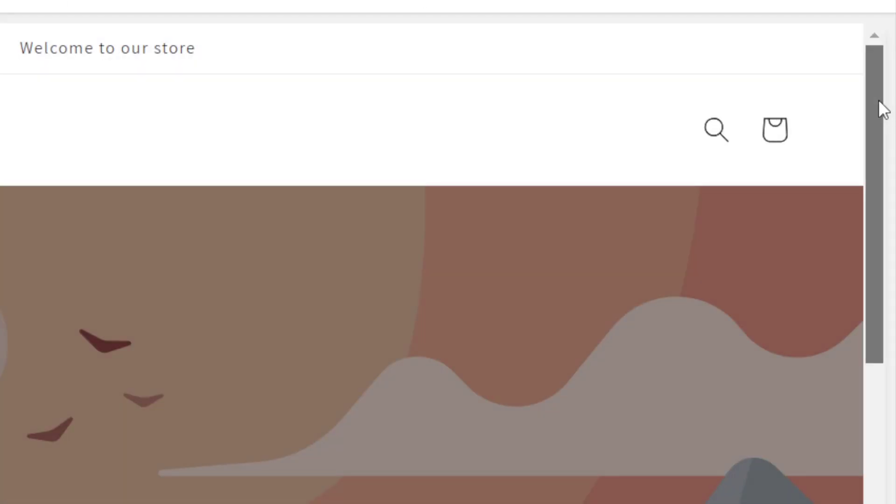
{"action": "left_click_drag", "start_coordinate": [881, 110], "coordinate": [886, 435]}
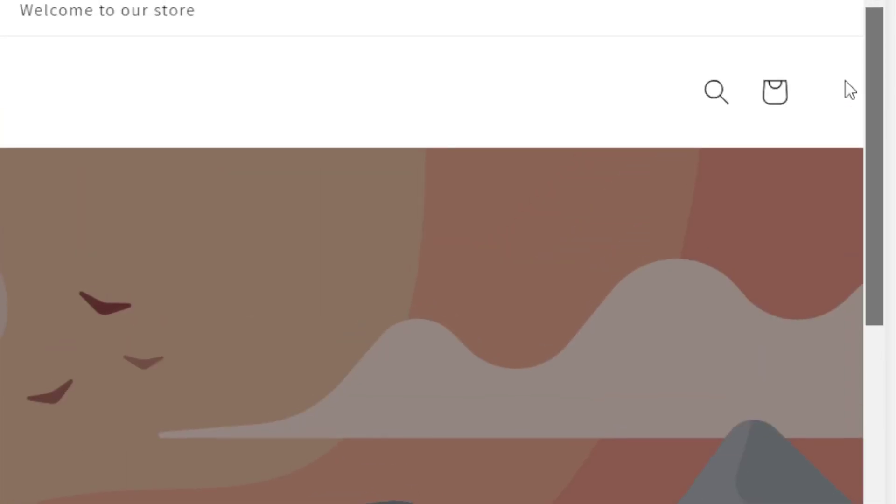
{"action": "scroll", "coordinate": [877, 426], "scroll_direction": "down", "scroll_amount": 10}
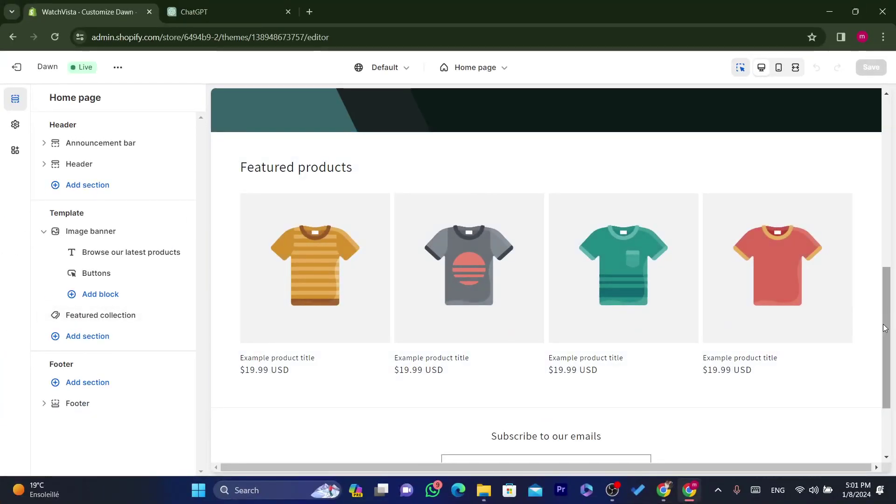
{"action": "scroll", "coordinate": [865, 161], "scroll_direction": "up", "scroll_amount": 10}
{"action": "scroll", "coordinate": [865, 161], "scroll_direction": "up", "scroll_amount": 3}
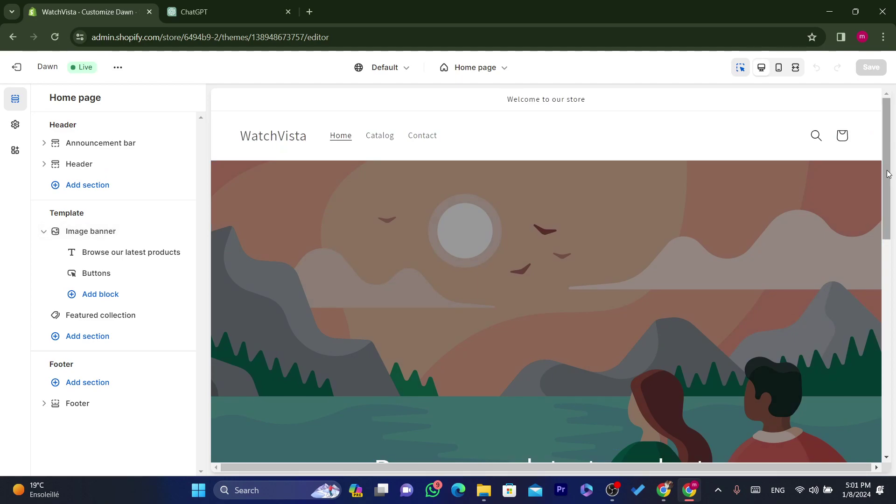
{"action": "scroll", "coordinate": [616, 245], "scroll_direction": "down", "scroll_amount": 5}
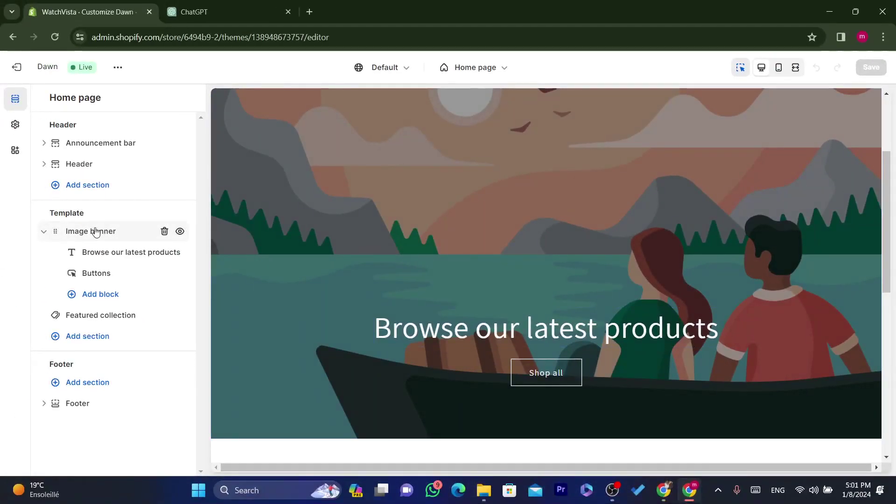
- Set the Image banner's first image to the uploaded silver car photo
{"action": "left_click", "coordinate": [93, 230]}
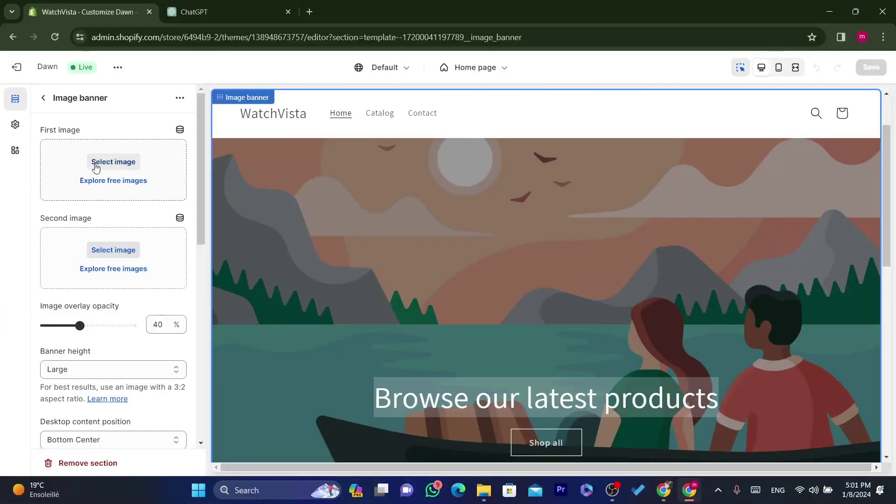
{"action": "left_click", "coordinate": [113, 162]}
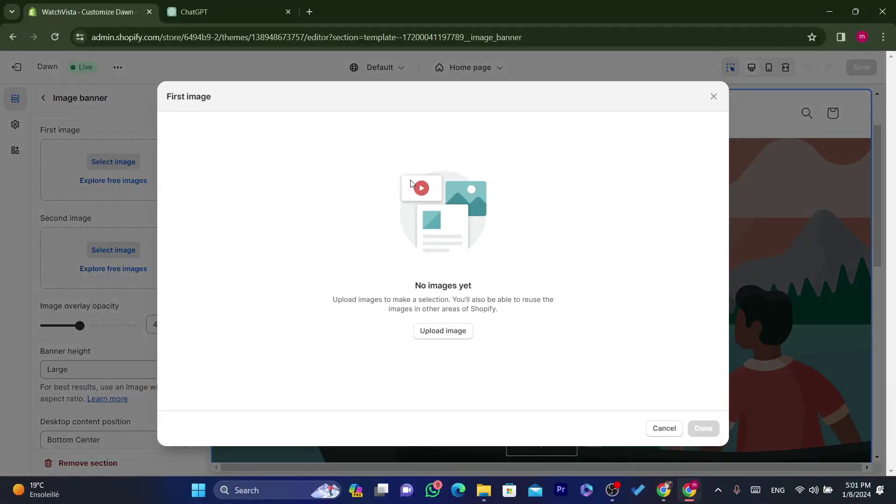
{"action": "left_click", "coordinate": [443, 330]}
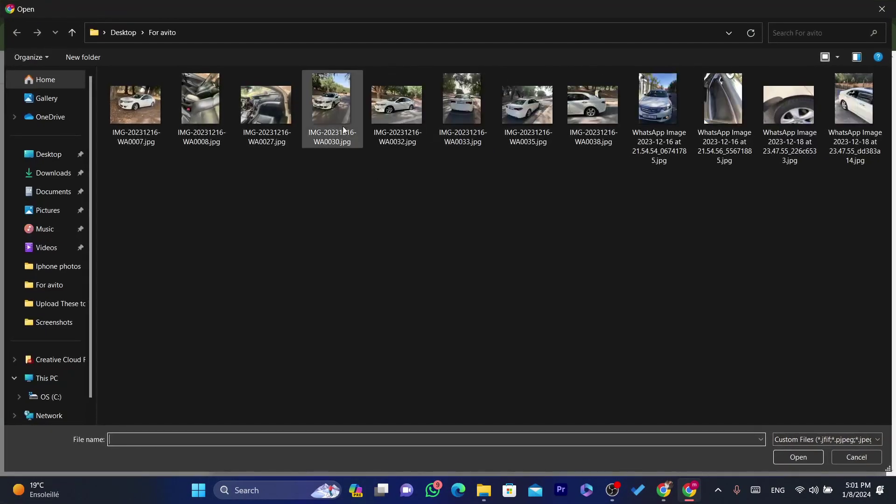
{"action": "double_click", "coordinate": [682, 108]}
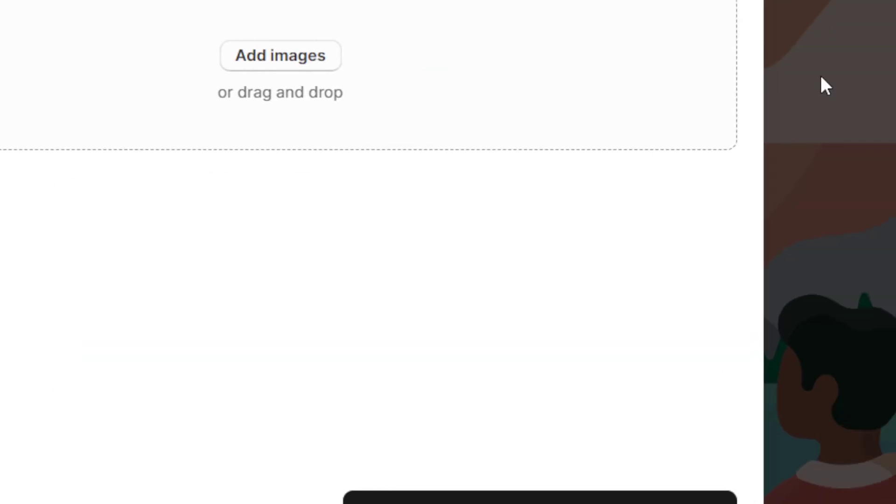
{"action": "left_click", "coordinate": [719, 438]}
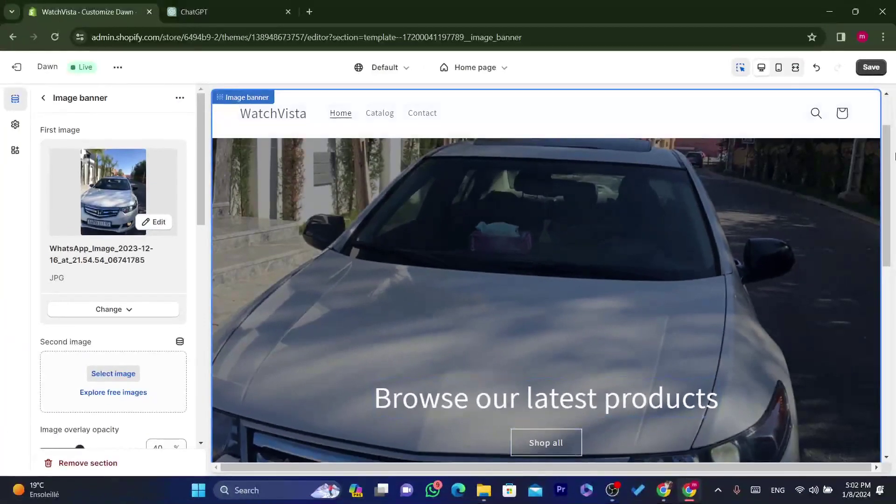
{"action": "left_click_drag", "start_coordinate": [894, 157], "coordinate": [890, 271]}
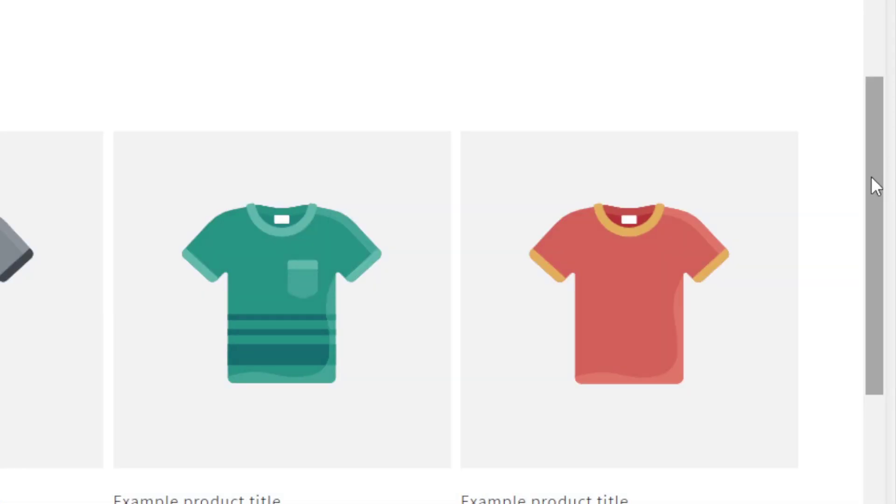
- In the Footer settings, try a 40 px top margin, then reset it to 0 px
{"action": "left_click_drag", "start_coordinate": [871, 176], "coordinate": [872, 154]}
{"action": "left_click_drag", "start_coordinate": [894, 222], "coordinate": [866, 436]}
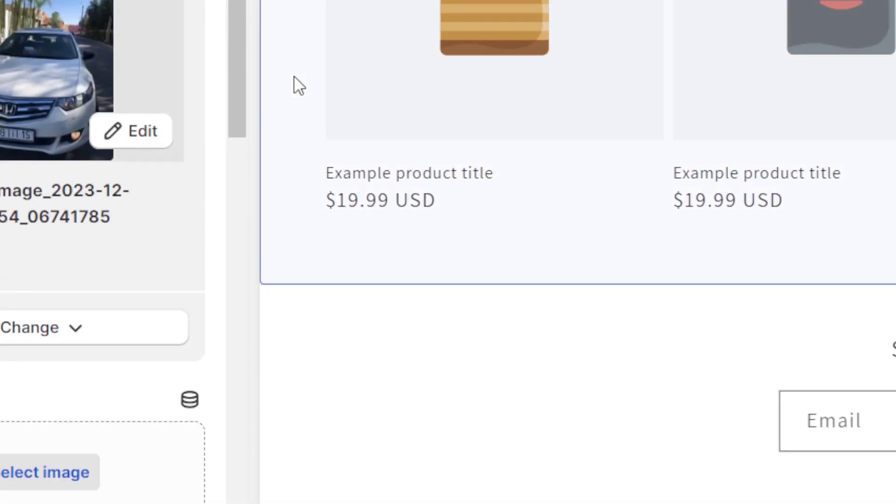
{"action": "left_click_drag", "start_coordinate": [249, 36], "coordinate": [225, 280]}
{"action": "left_click", "coordinate": [304, 396]}
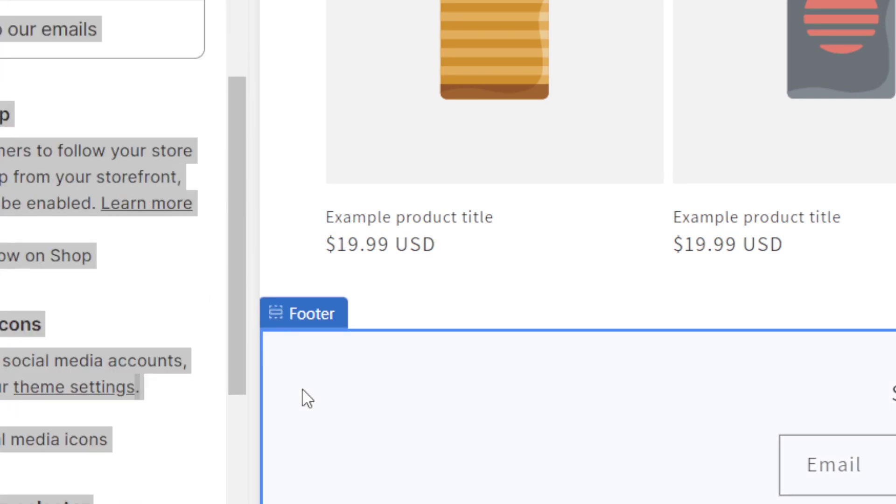
{"action": "left_click", "coordinate": [248, 477]}
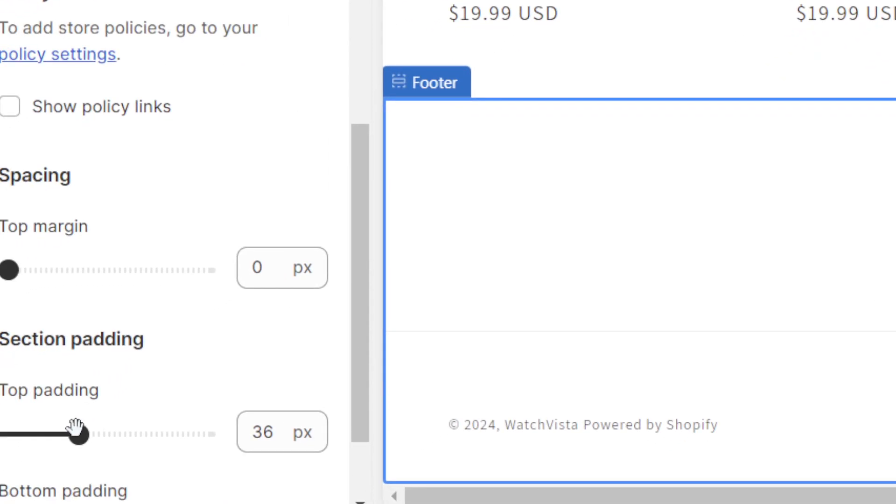
{"action": "left_click_drag", "start_coordinate": [10, 270], "coordinate": [88, 270]}
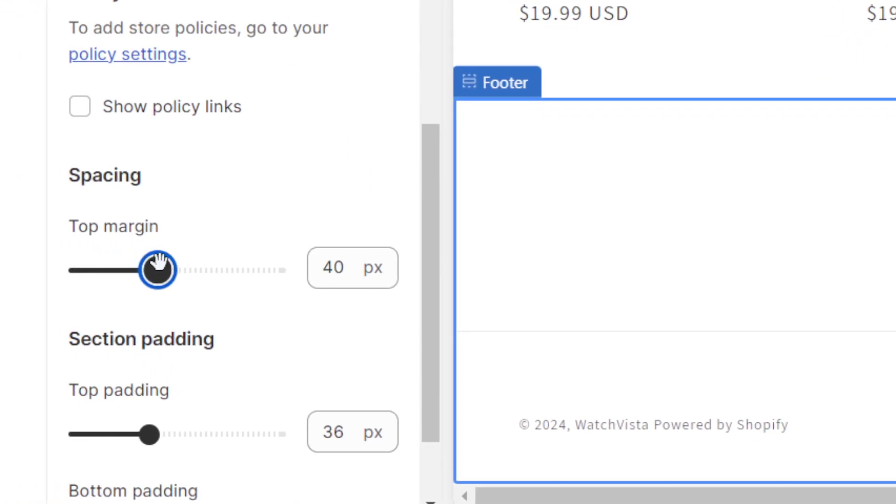
{"action": "left_click_drag", "start_coordinate": [157, 270], "coordinate": [55, 273]}
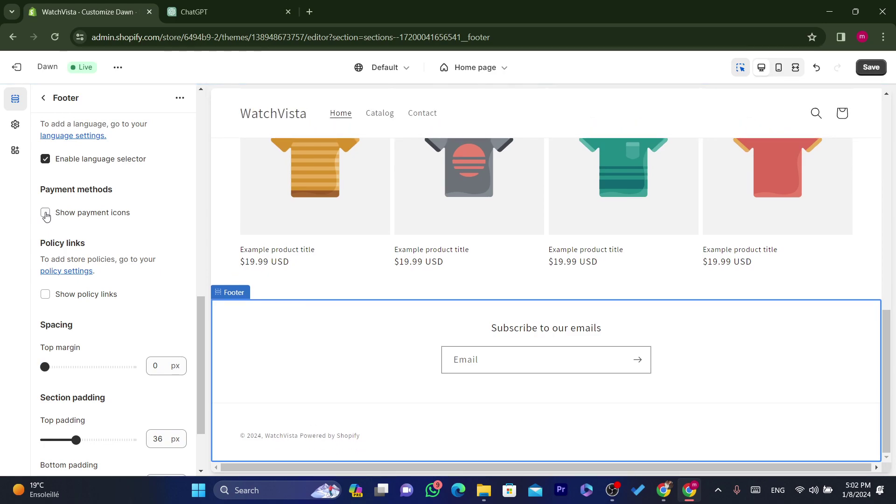
- Enable Show payment icons in the footer and save the theme
{"action": "left_click", "coordinate": [45, 214]}
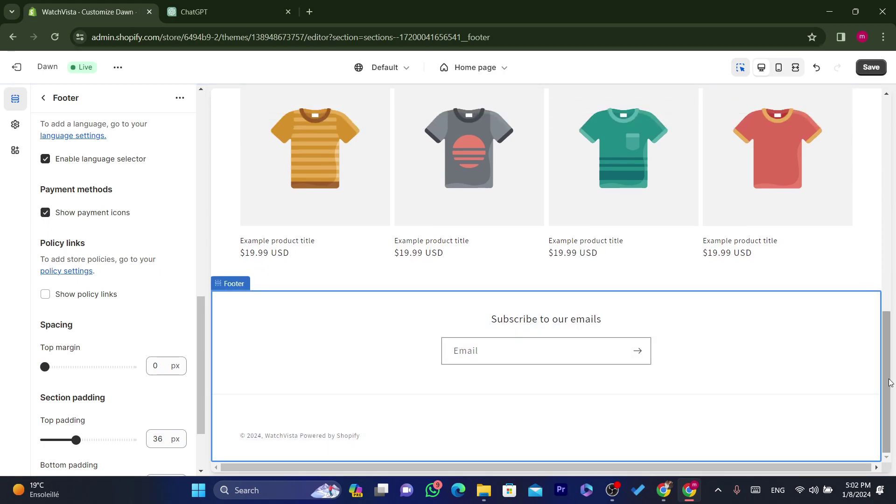
{"action": "left_click_drag", "start_coordinate": [888, 384], "coordinate": [895, 108]}
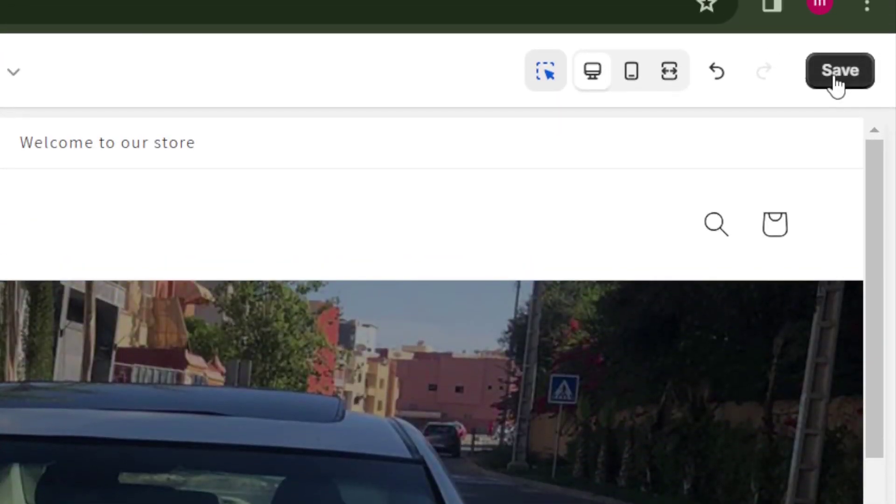
{"action": "left_click", "coordinate": [837, 60]}
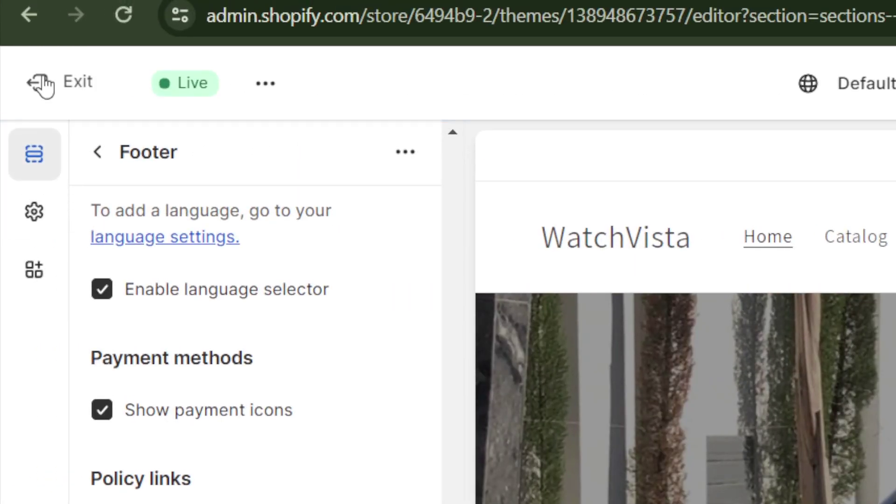
- Return to the Themes page and view the live WatchVista storefront in a new tab
{"action": "left_click", "coordinate": [42, 84]}
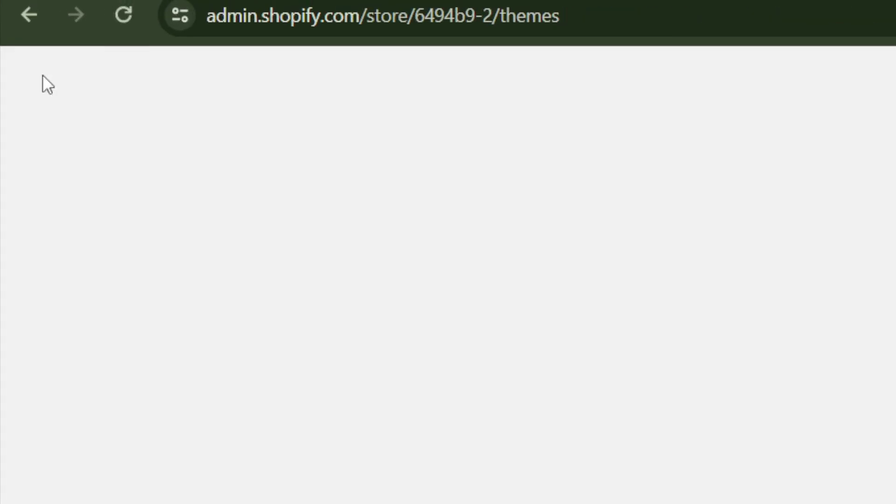
{"action": "left_click", "coordinate": [527, 14]}
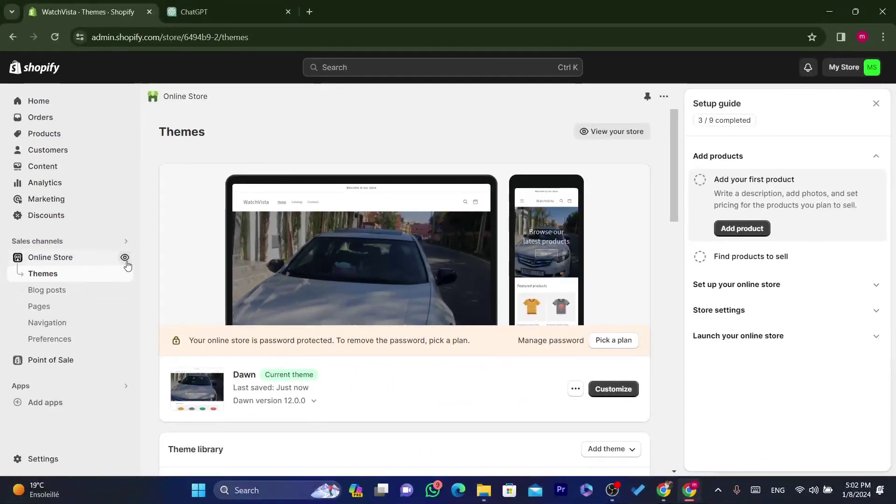
{"action": "left_click", "coordinate": [126, 262]}
{"action": "left_click", "coordinate": [254, 39]}
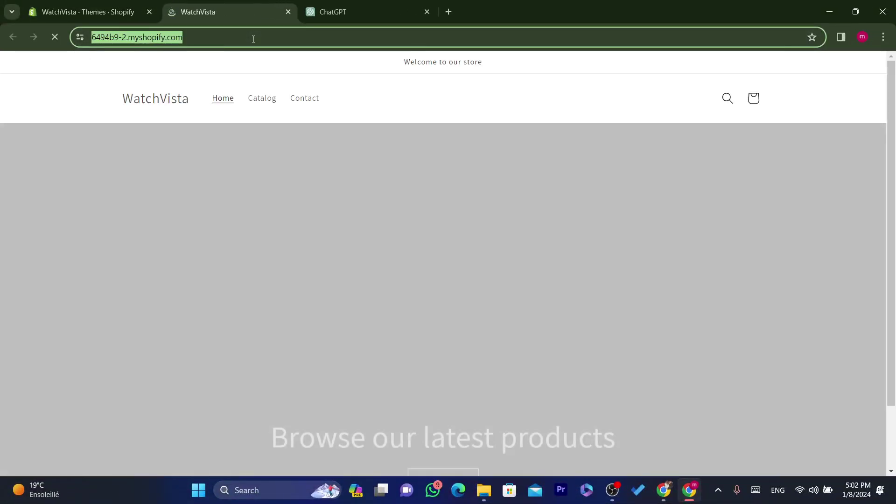
{"action": "scroll", "coordinate": [892, 201], "scroll_direction": "down", "scroll_amount": 1}
{"action": "scroll", "coordinate": [892, 201], "scroll_direction": "down", "scroll_amount": 10}
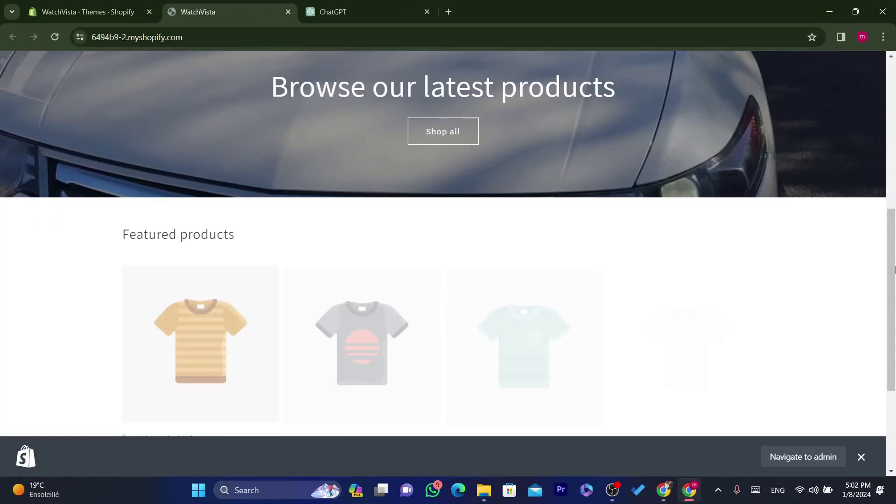
{"action": "scroll", "coordinate": [855, 118], "scroll_direction": "up", "scroll_amount": 10}
{"action": "scroll", "coordinate": [894, 108], "scroll_direction": "down", "scroll_amount": 7}
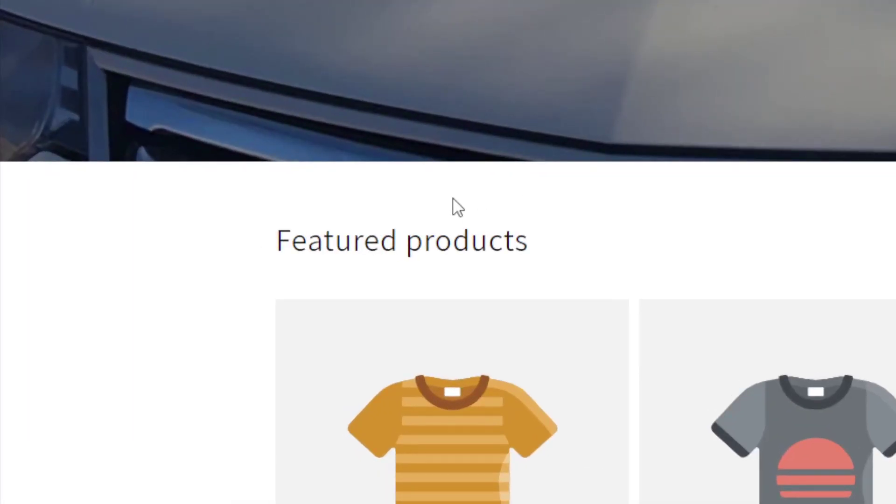
{"action": "scroll", "coordinate": [563, 99], "scroll_direction": "up", "scroll_amount": 2}
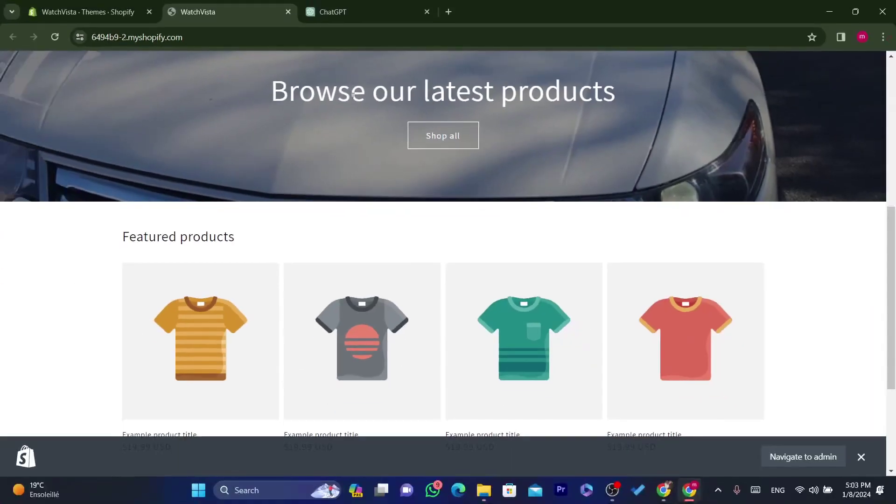
{"action": "scroll", "coordinate": [830, 90], "scroll_direction": "up", "scroll_amount": 6}
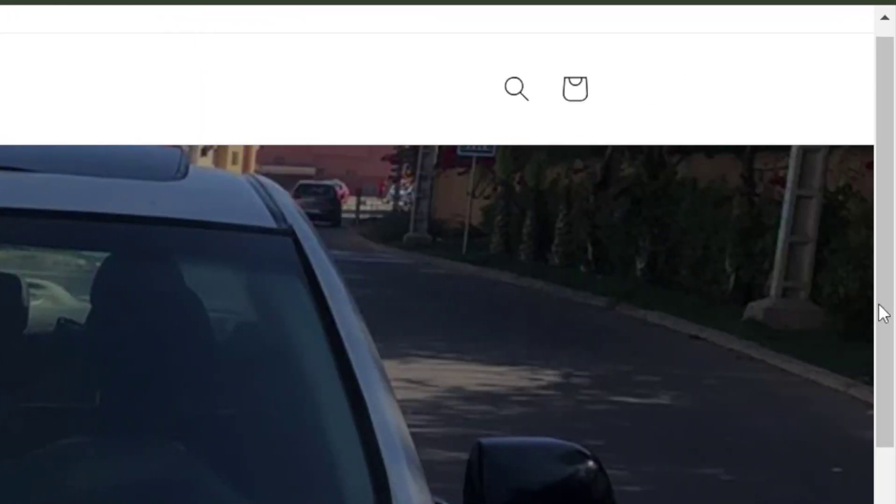
{"action": "scroll", "coordinate": [891, 187], "scroll_direction": "down", "scroll_amount": 2}
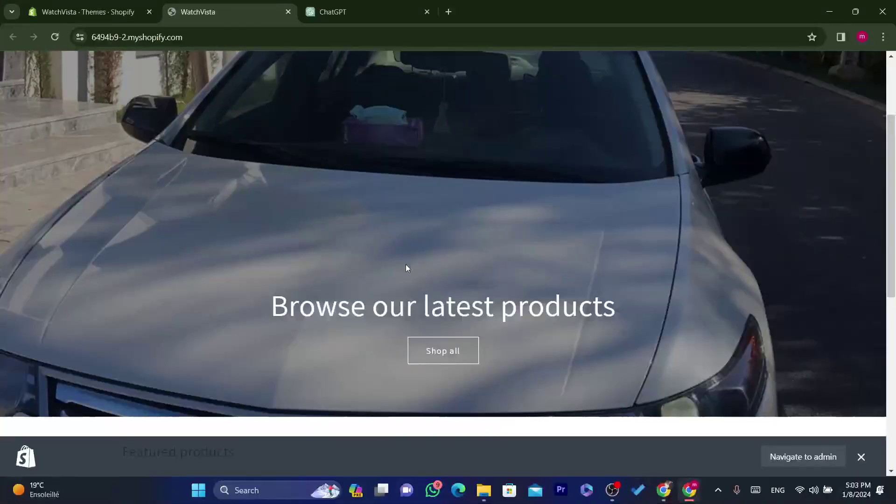
{"action": "left_click_drag", "start_coordinate": [892, 210], "coordinate": [893, 392]}
{"action": "left_click", "coordinate": [355, 372]}
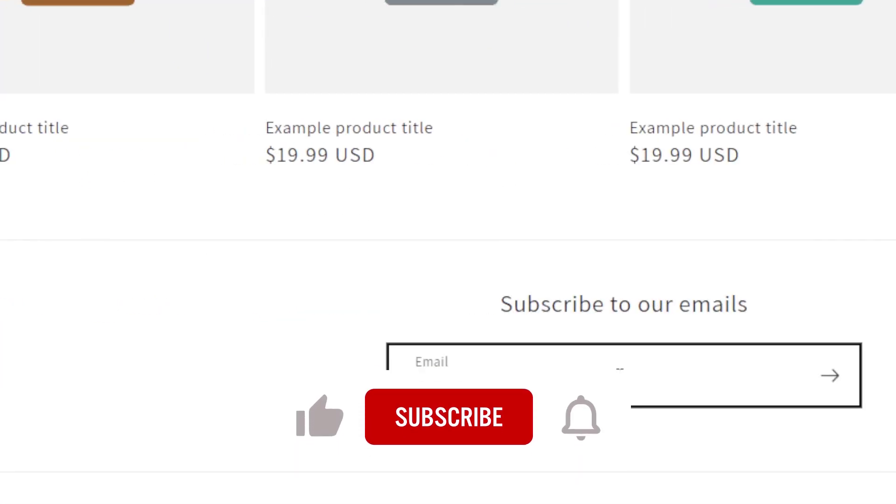